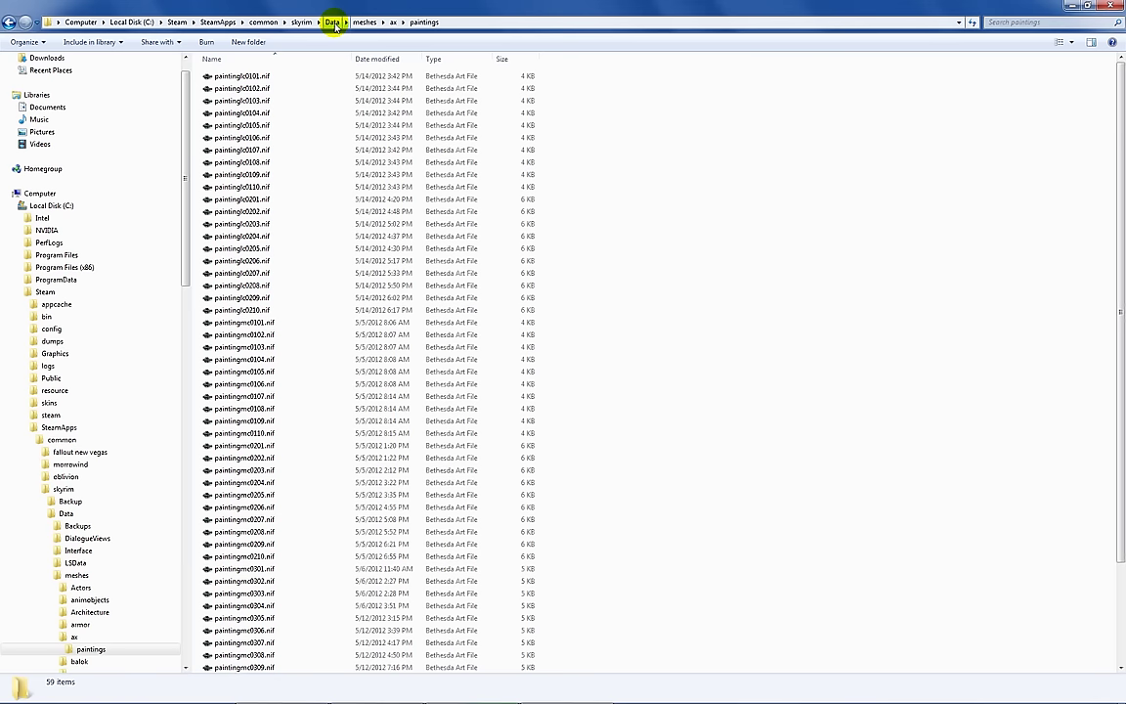
Step: Browse from Skyrim's Data folder into textures\ax\paintings and select canvaslc0101.dds
left_click(332, 23)
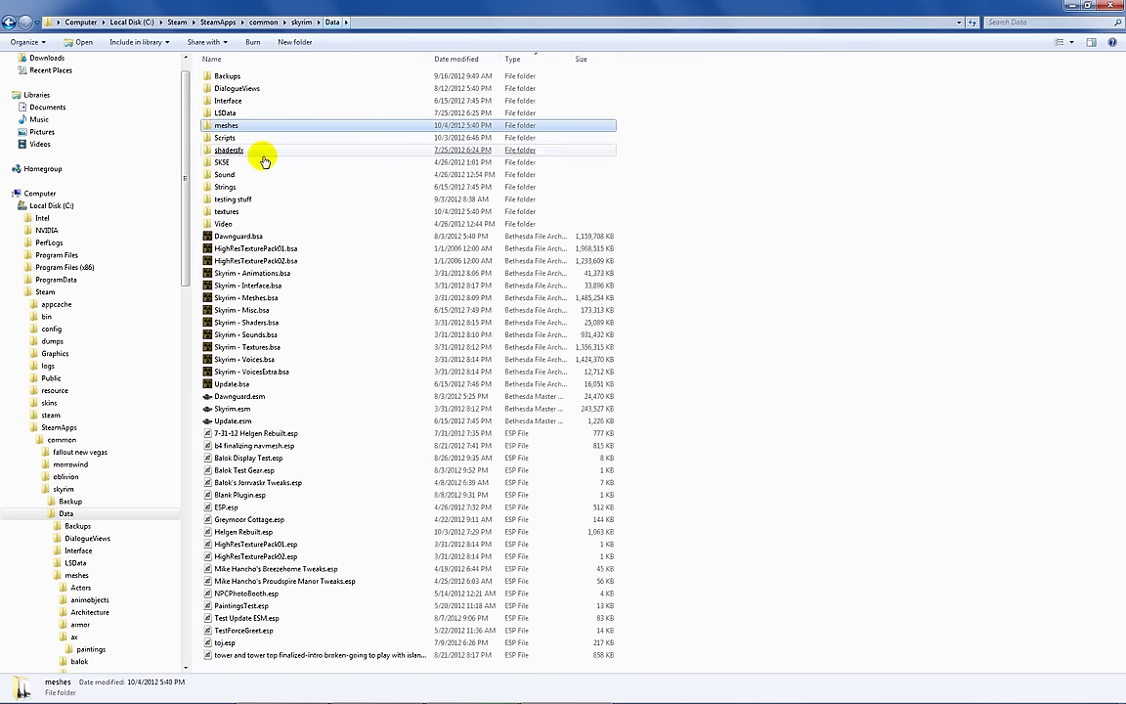
left_click(250, 212)
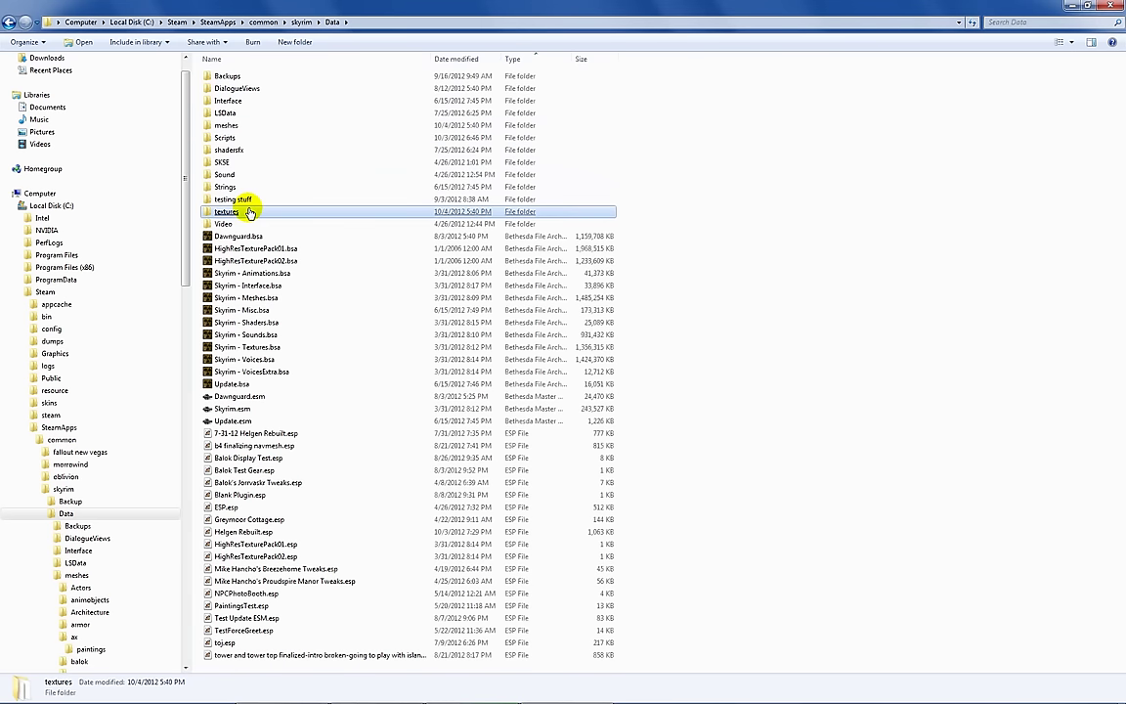
double_click(249, 212)
left_click(244, 116)
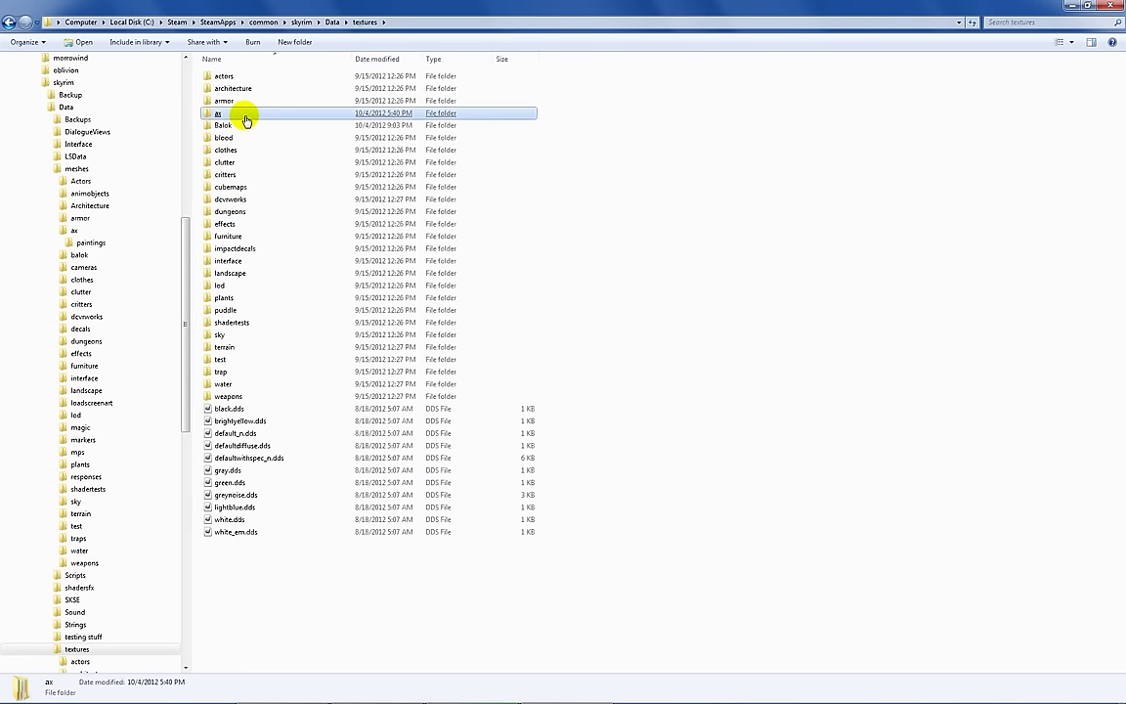
double_click(244, 115)
double_click(238, 76)
left_click(238, 78)
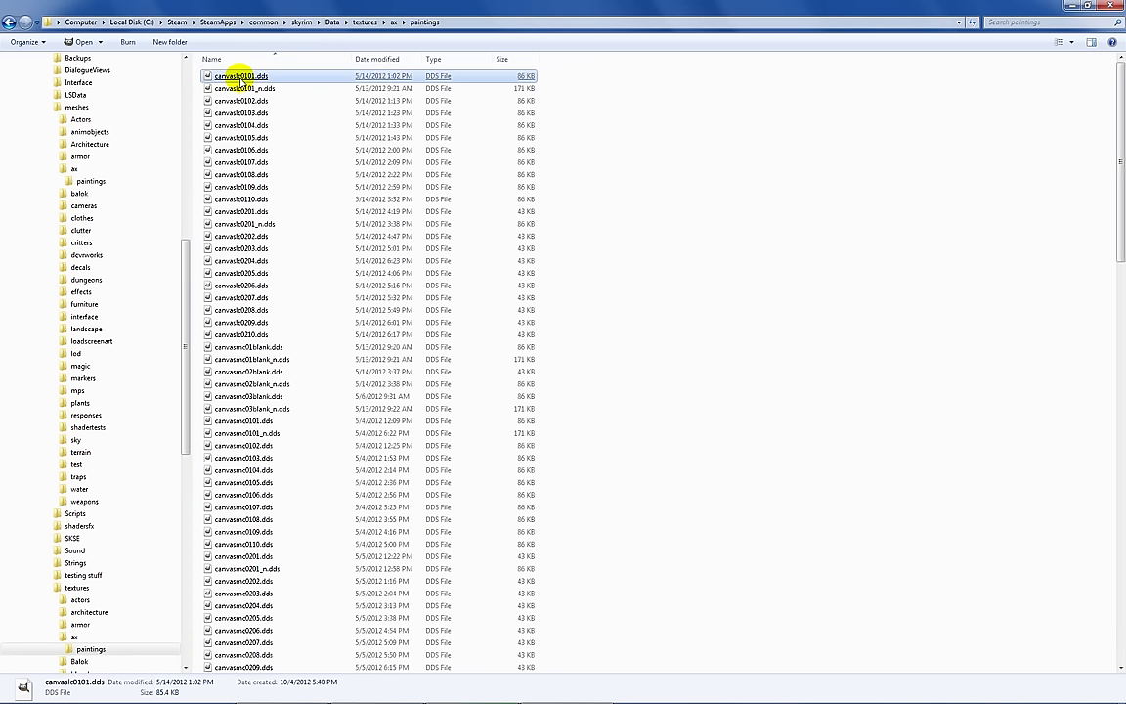
Step: Open canvaslc0101.dds in GIMP as a 512×256 image with Load mipmaps unticked
double_click(316, 78)
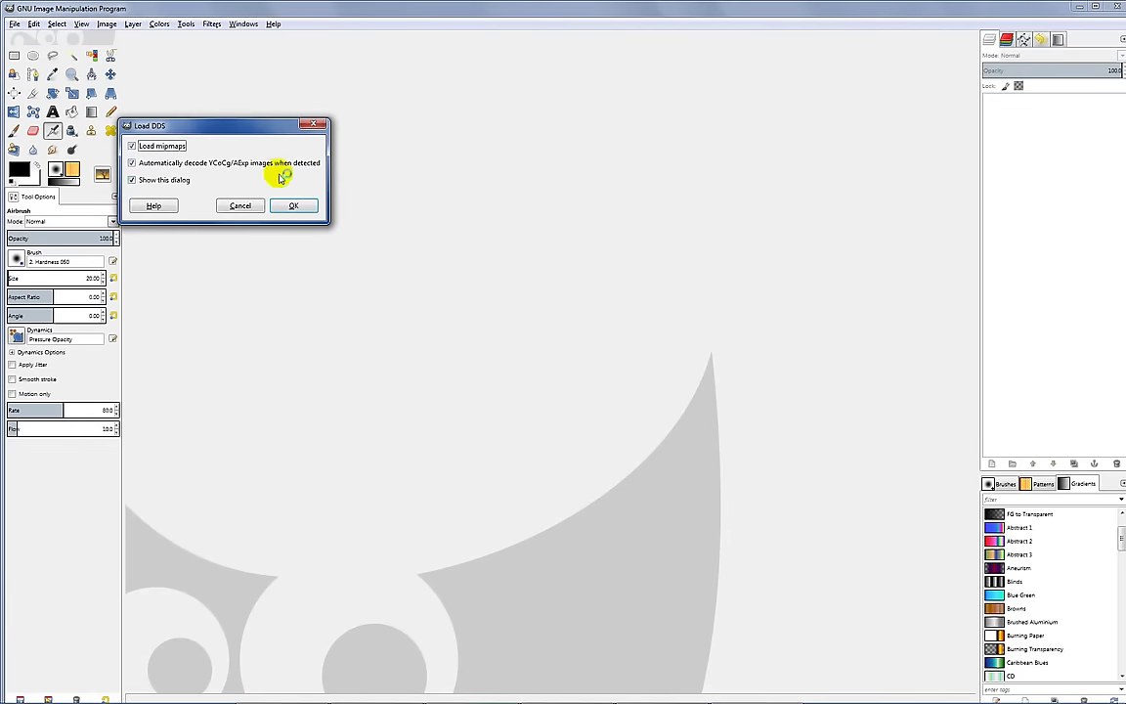
left_click_drag(249, 128, 381, 124)
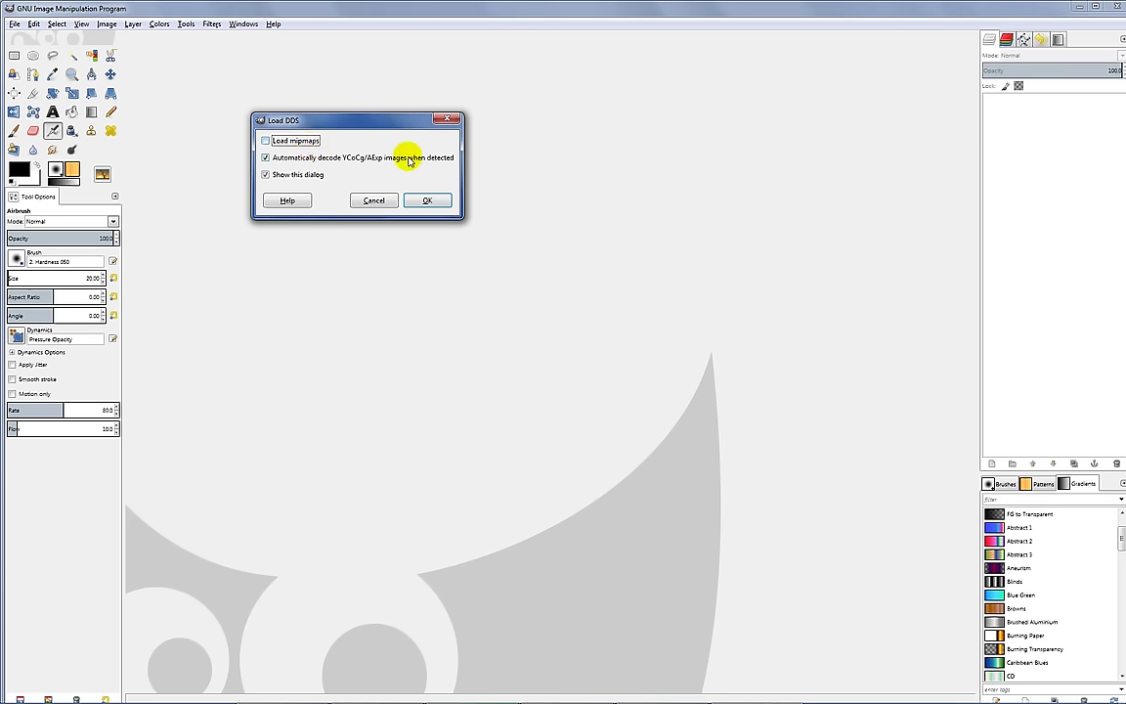
left_click(430, 200)
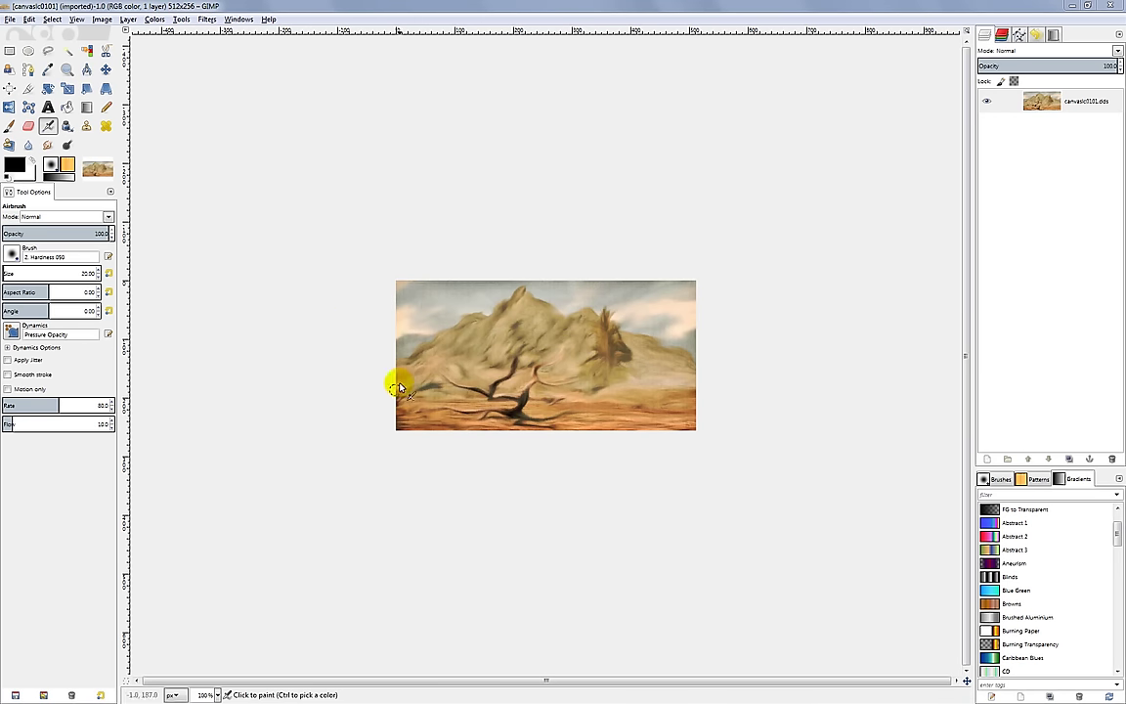
left_click(67, 71)
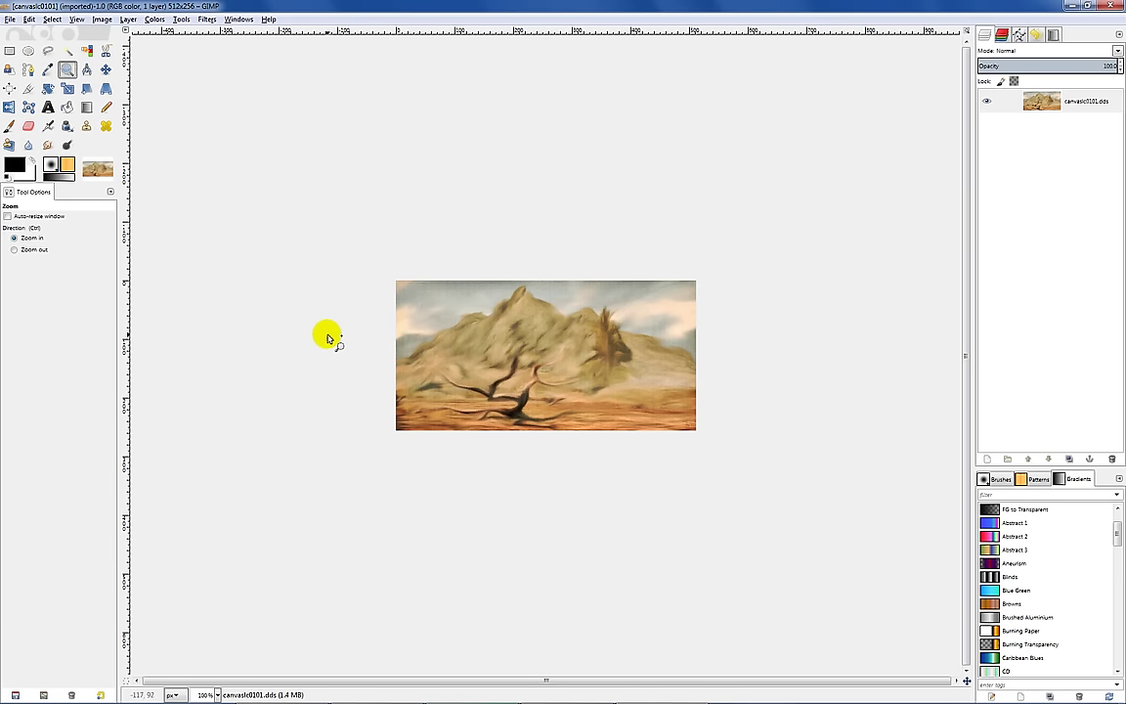
left_click(521, 361)
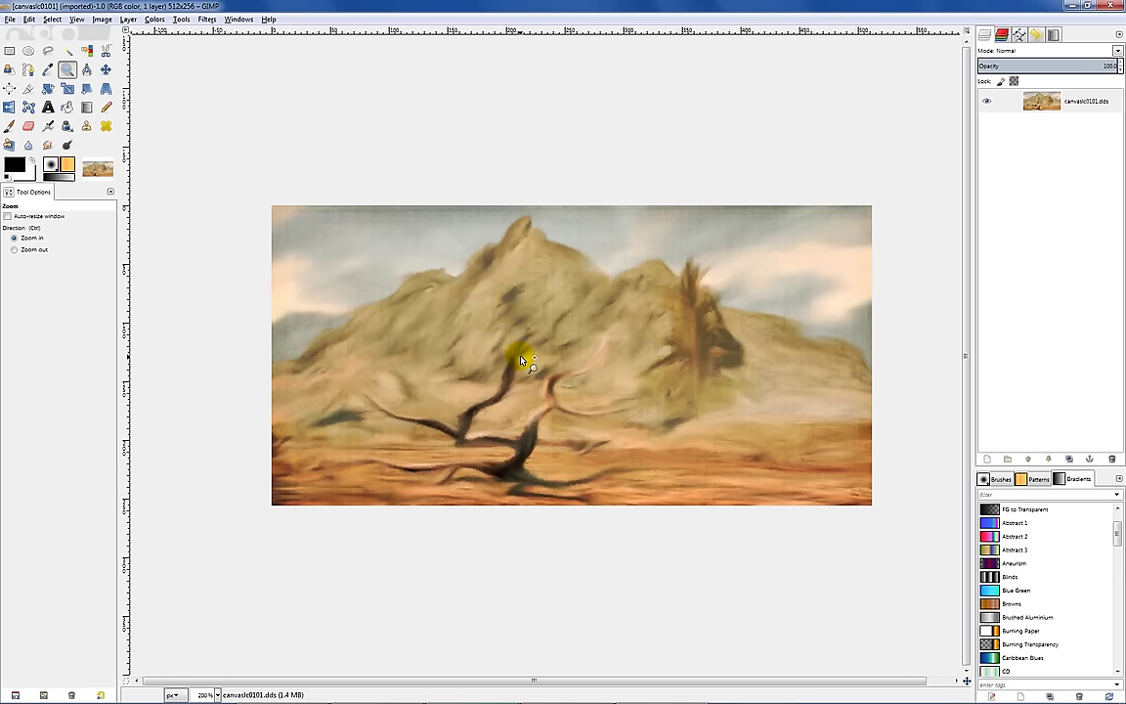
left_click(522, 361)
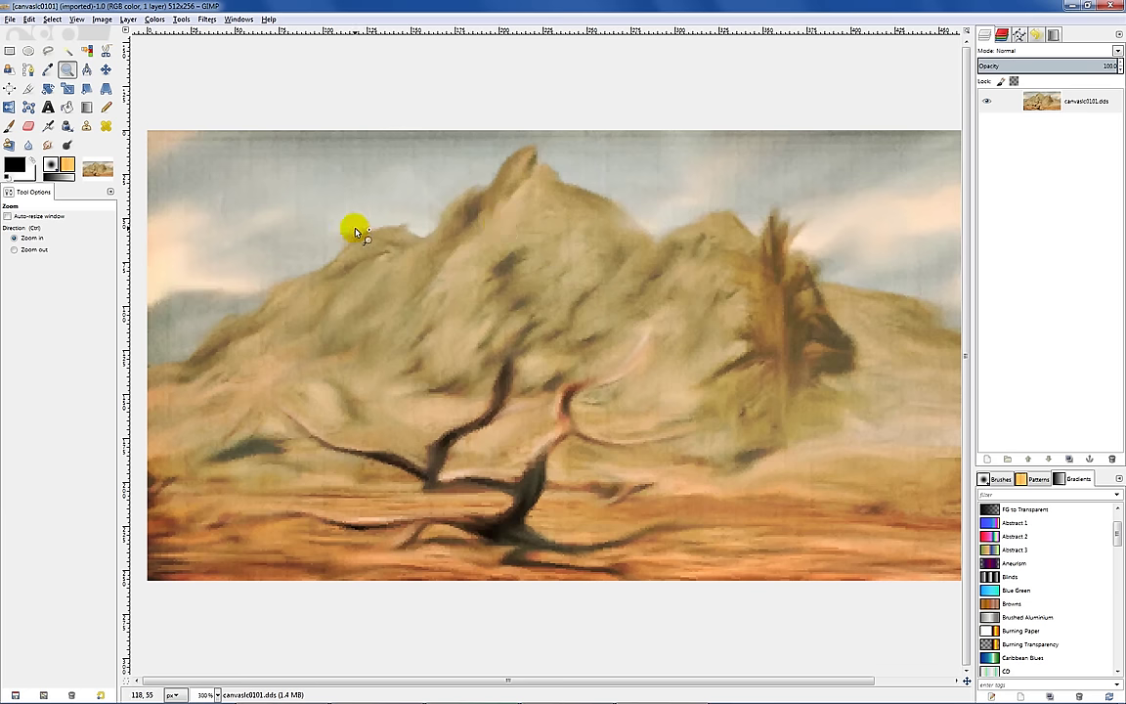
left_click(35, 246)
left_click(365, 303)
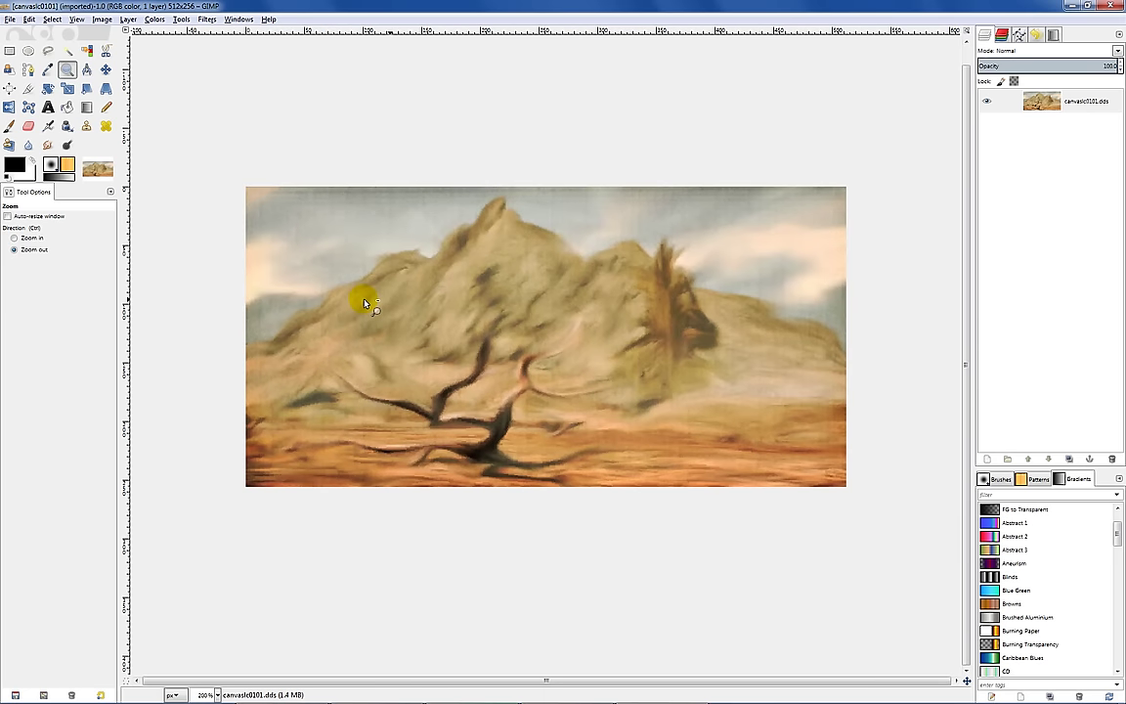
left_click(560, 320)
left_click(561, 321)
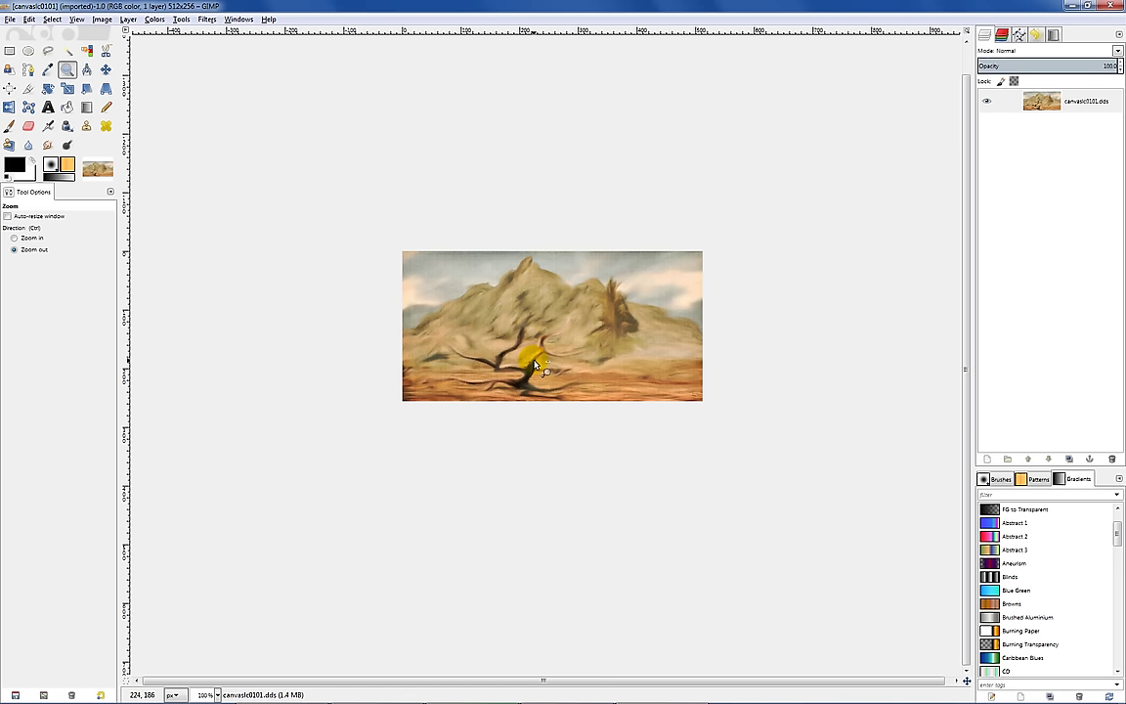
Step: Reopen the recent screenshot 2012-10-04_00001.jpg (1920×1200) in a second tab
left_click(11, 20)
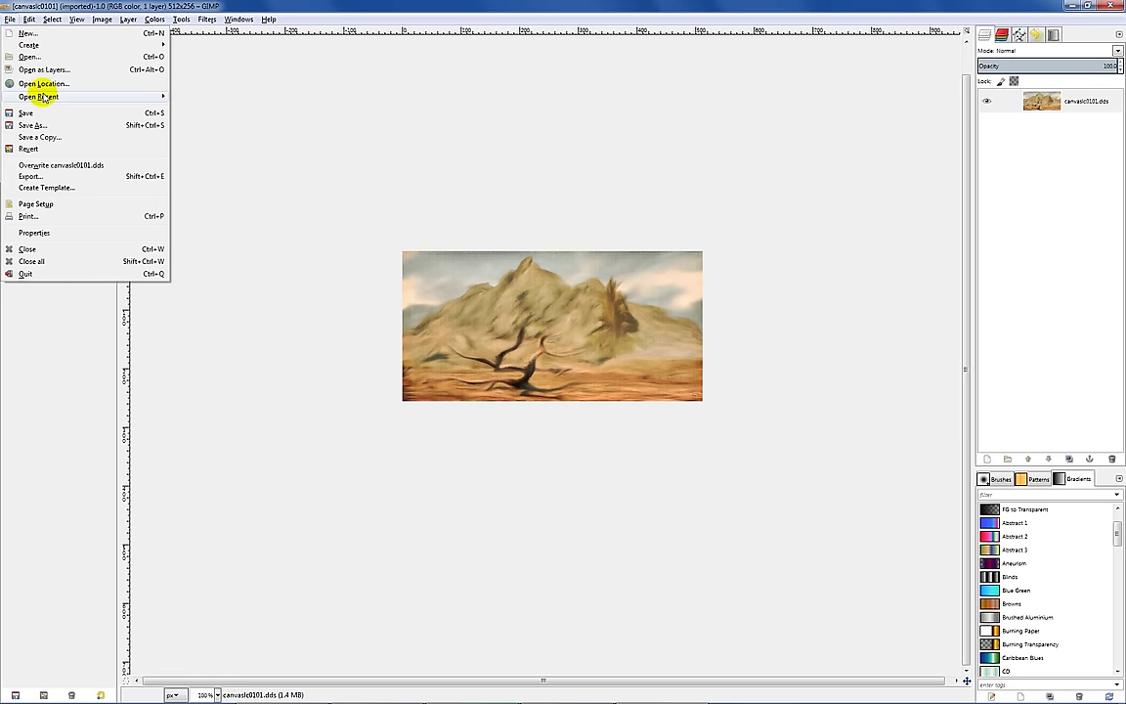
mouse_move(43, 98)
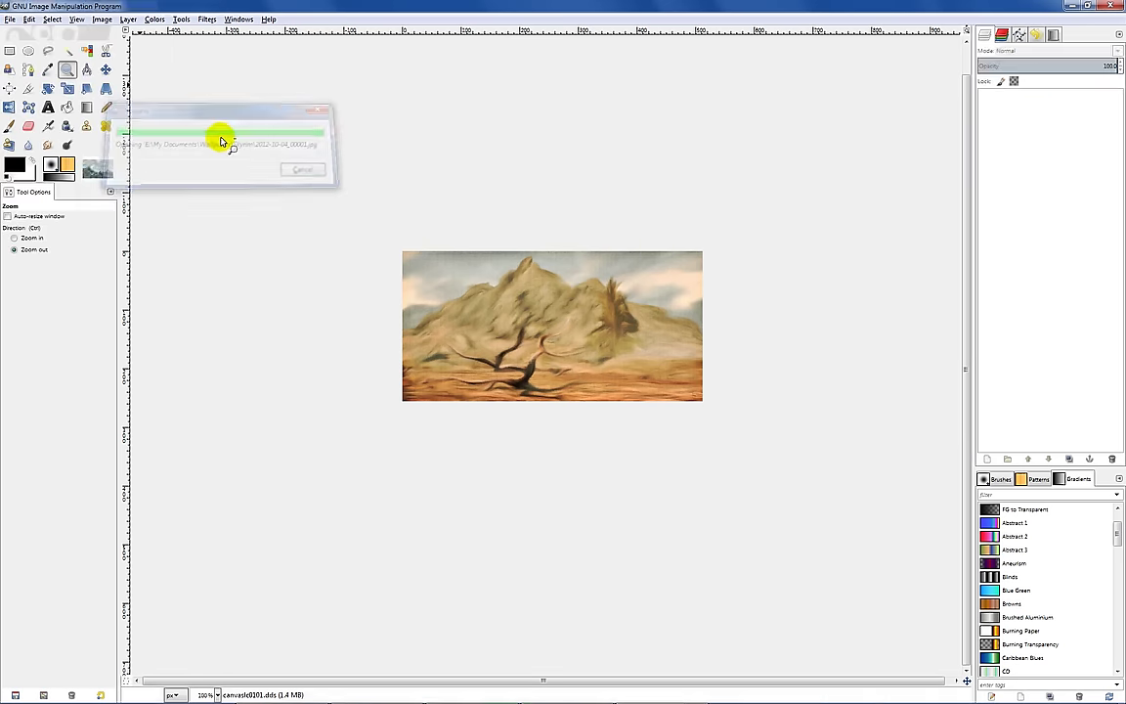
left_click(225, 140)
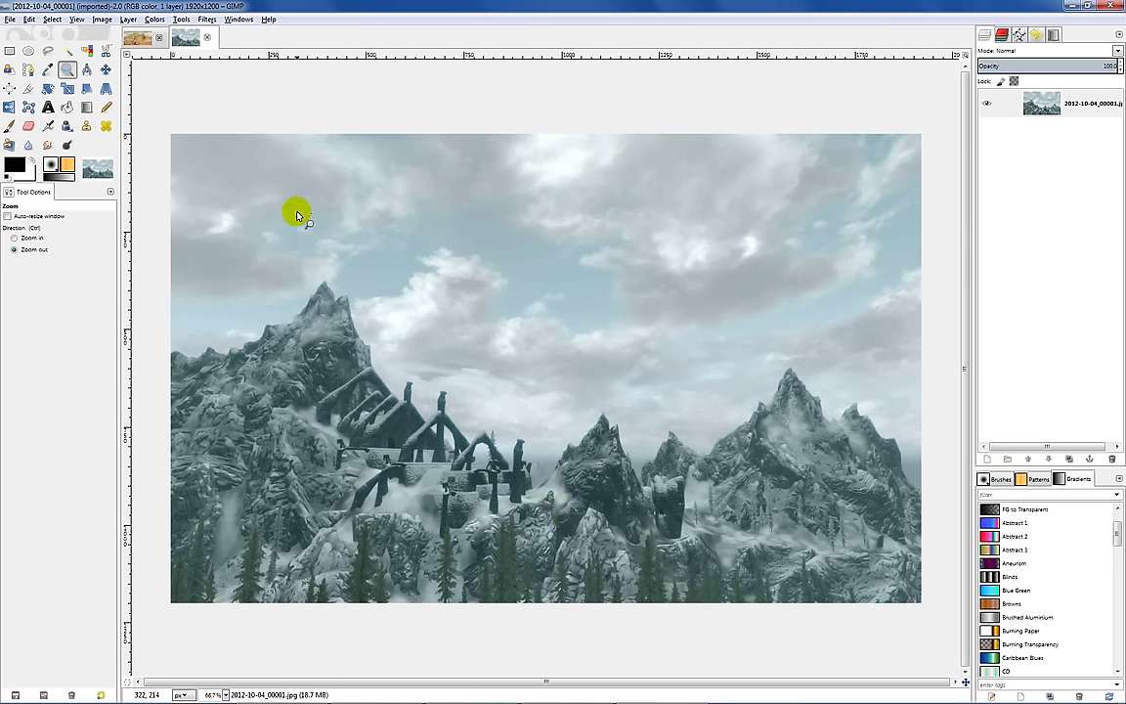
Step: Fit the screenshot to the window, then switch the zoom to 100% and scroll the view
left_click(80, 19)
mouse_move(95, 59)
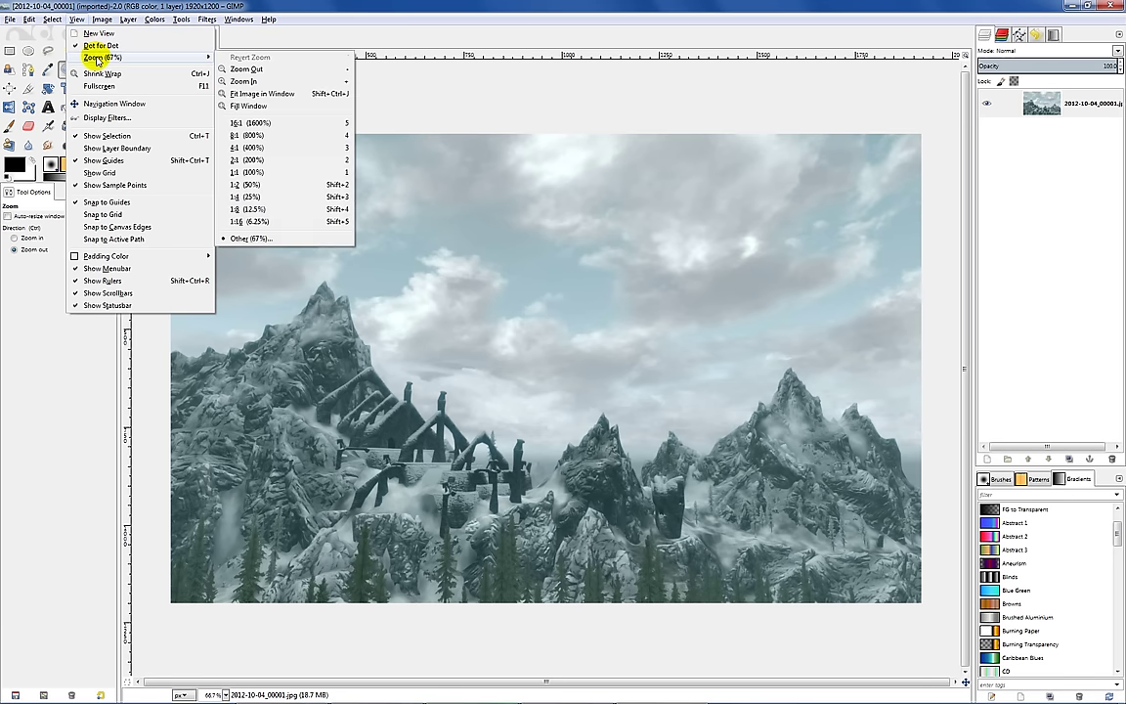
left_click(262, 113)
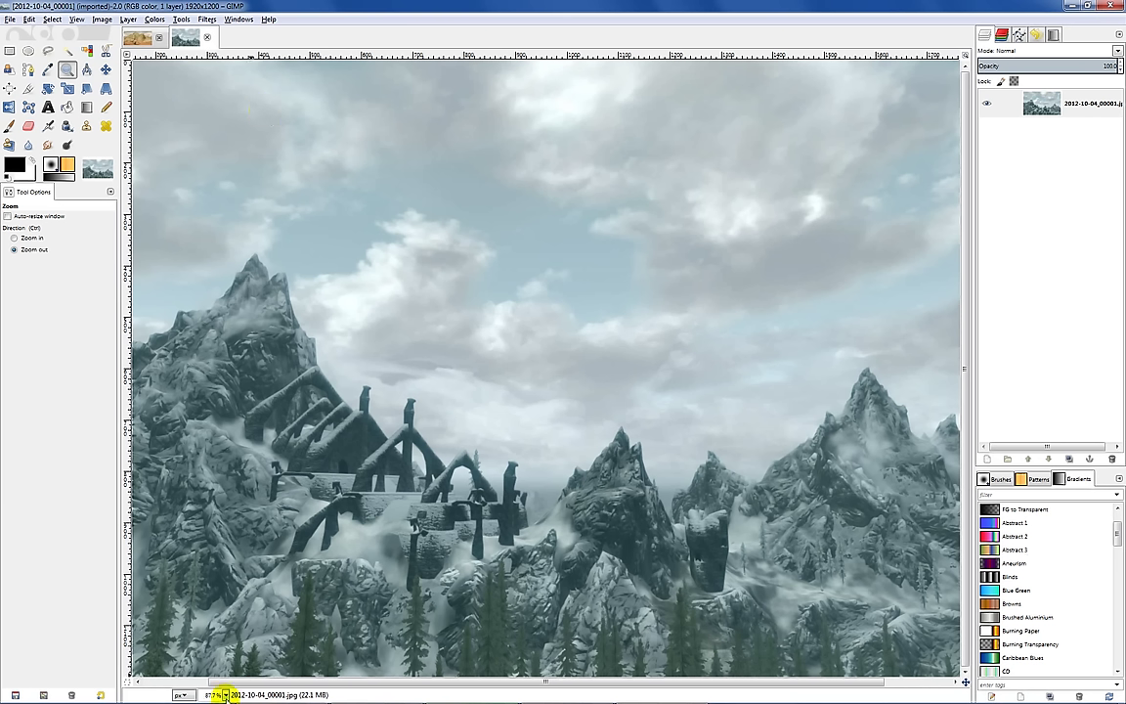
left_click(224, 695)
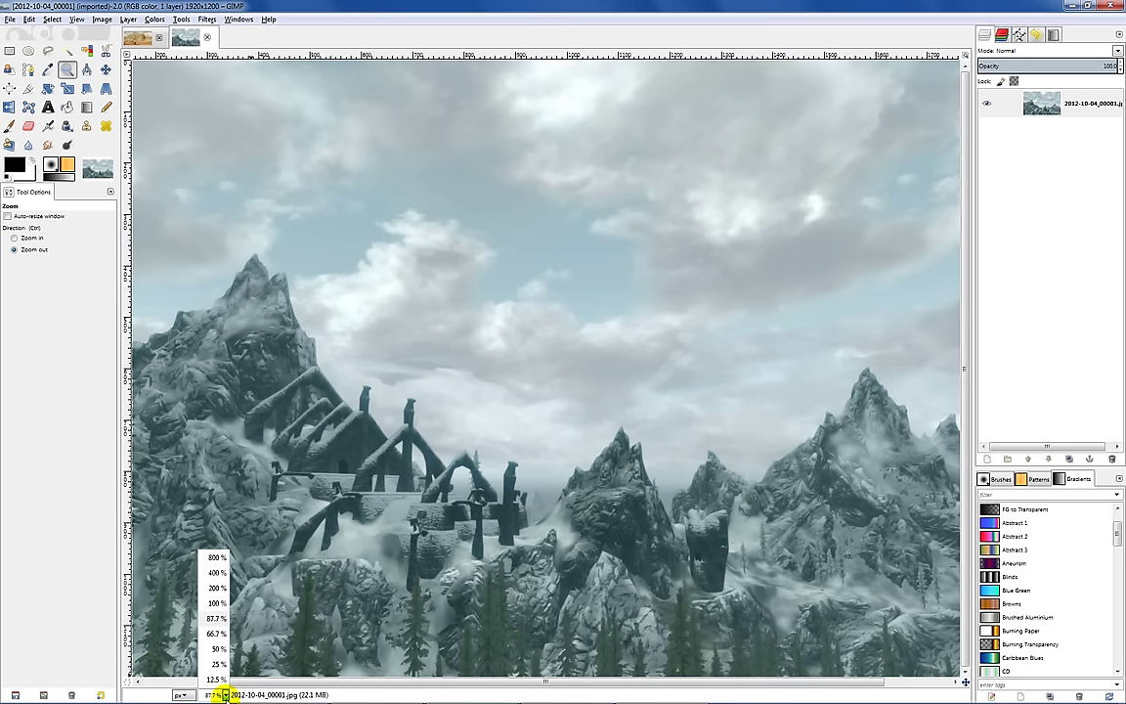
left_click(217, 603)
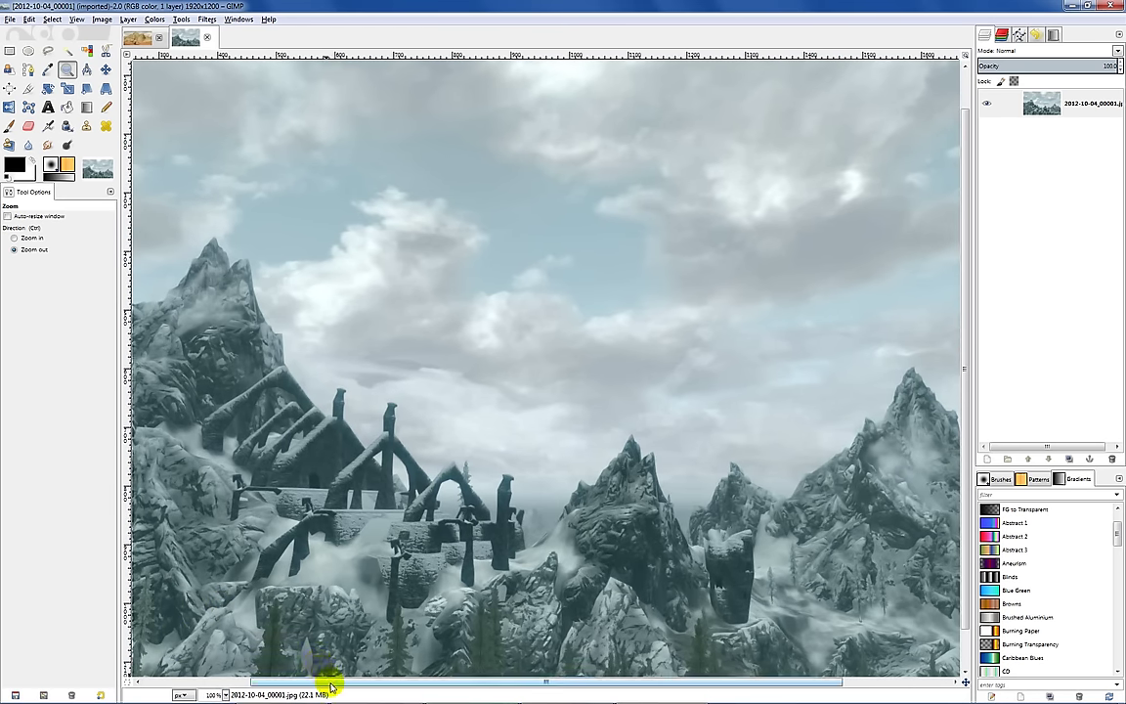
left_click_drag(330, 687, 226, 690)
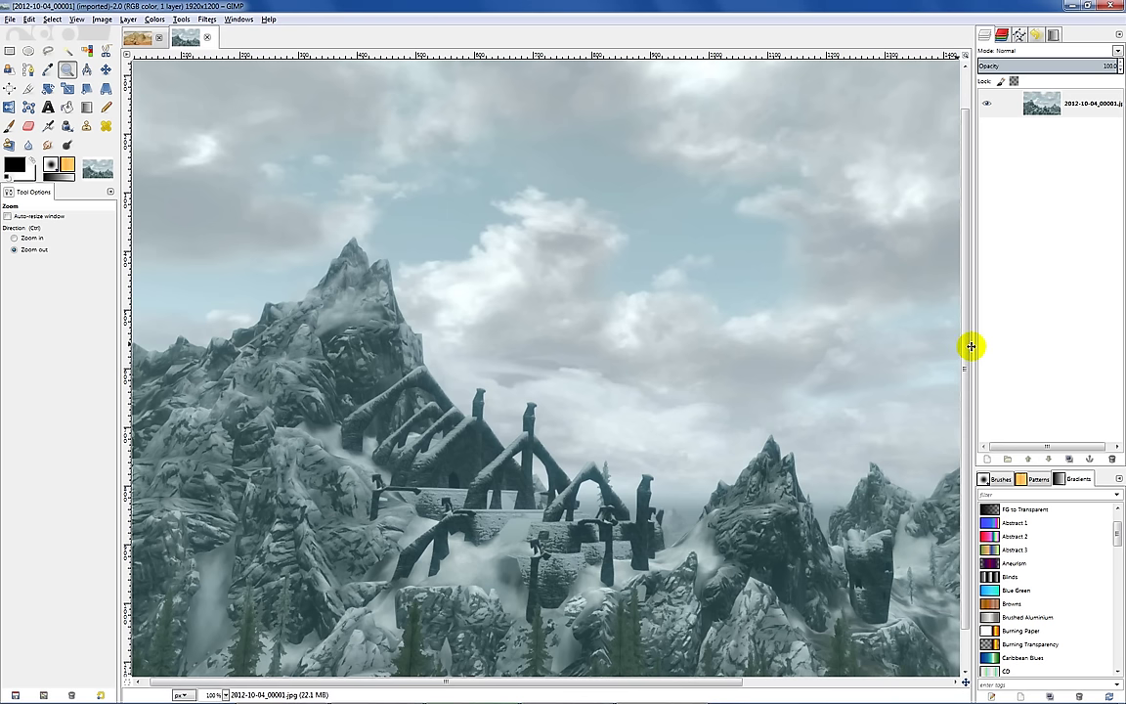
scroll(970, 346, "down", 1)
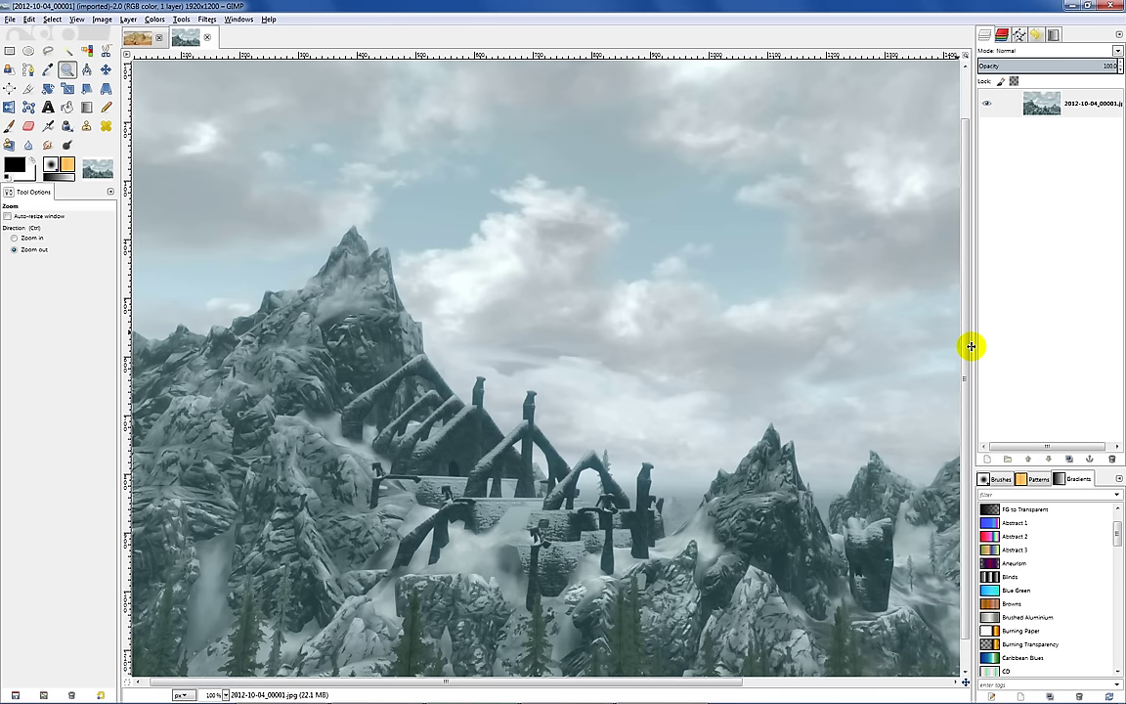
left_click(30, 91)
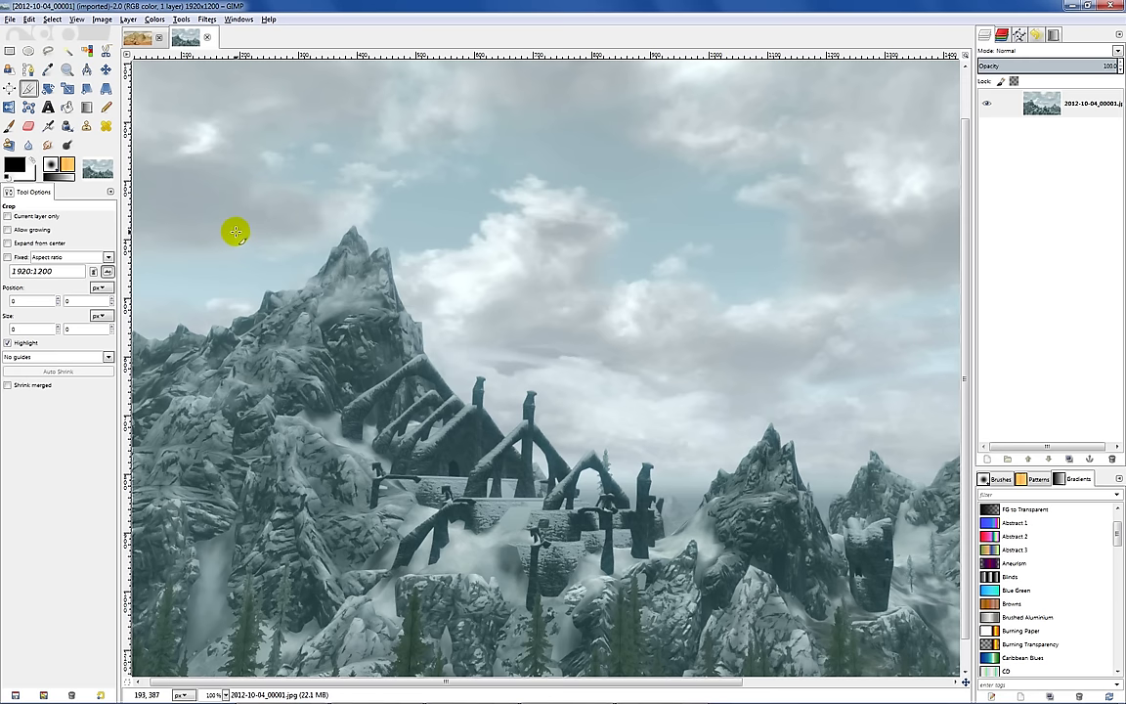
left_click_drag(236, 232, 862, 543)
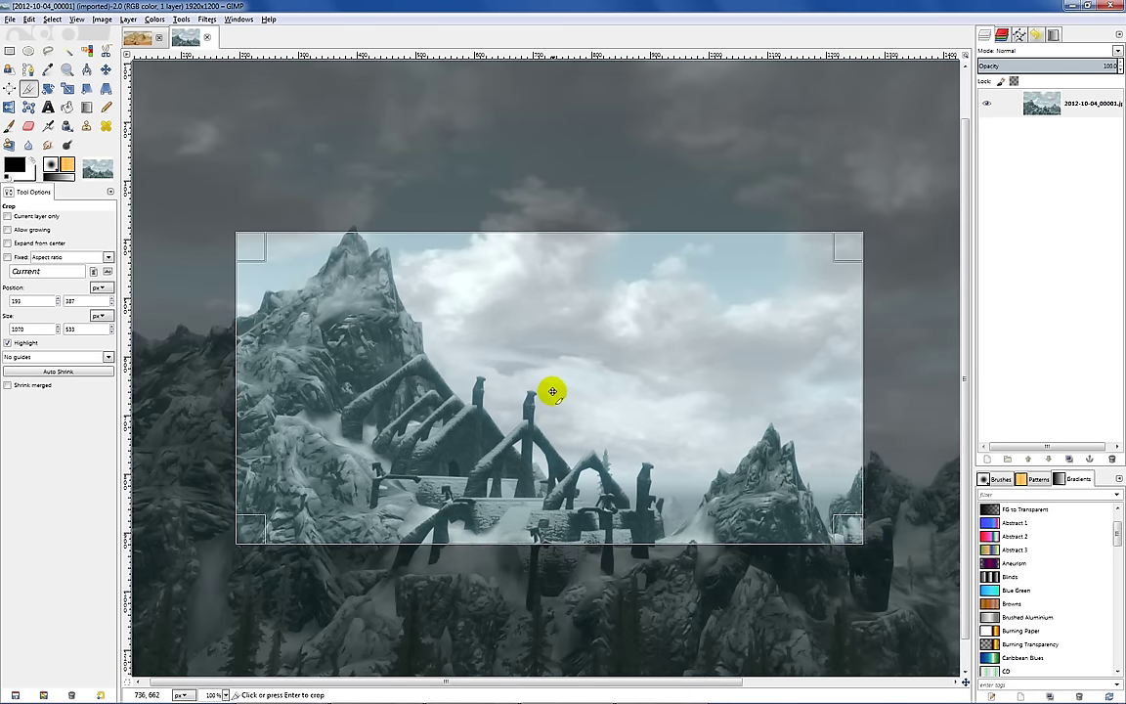
mouse_move(552, 392)
left_mouse_down()
mouse_move(513, 324)
mouse_move(621, 329)
mouse_move(569, 388)
left_mouse_up()
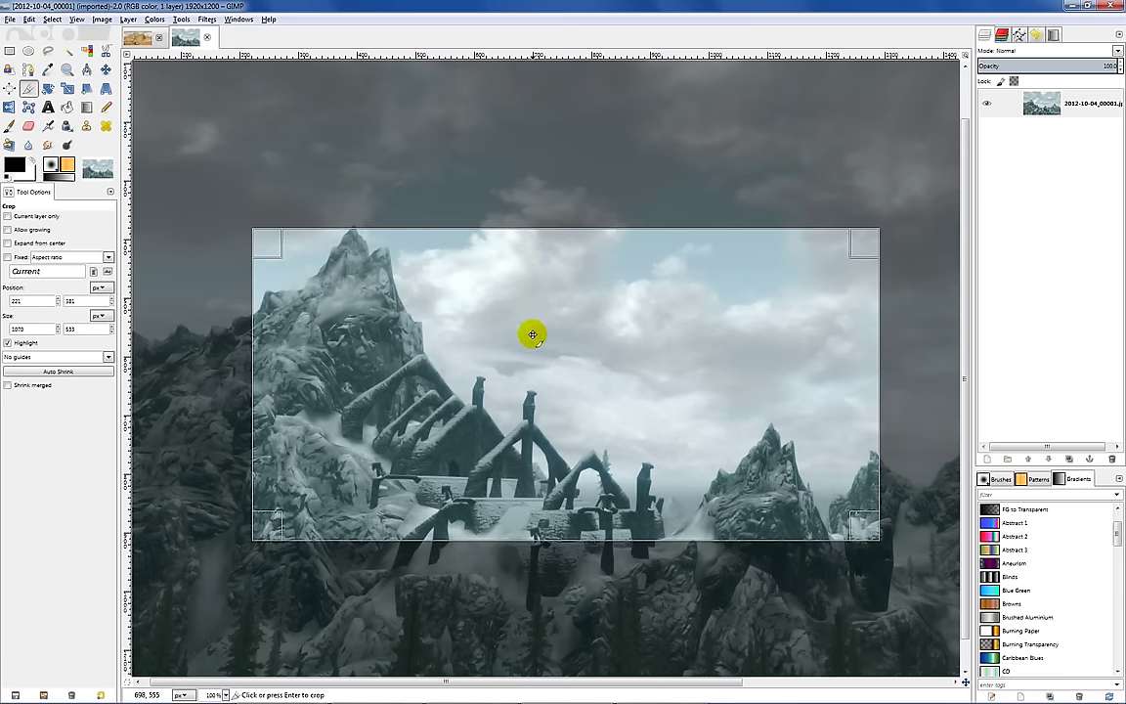
left_click_drag(536, 364, 509, 346)
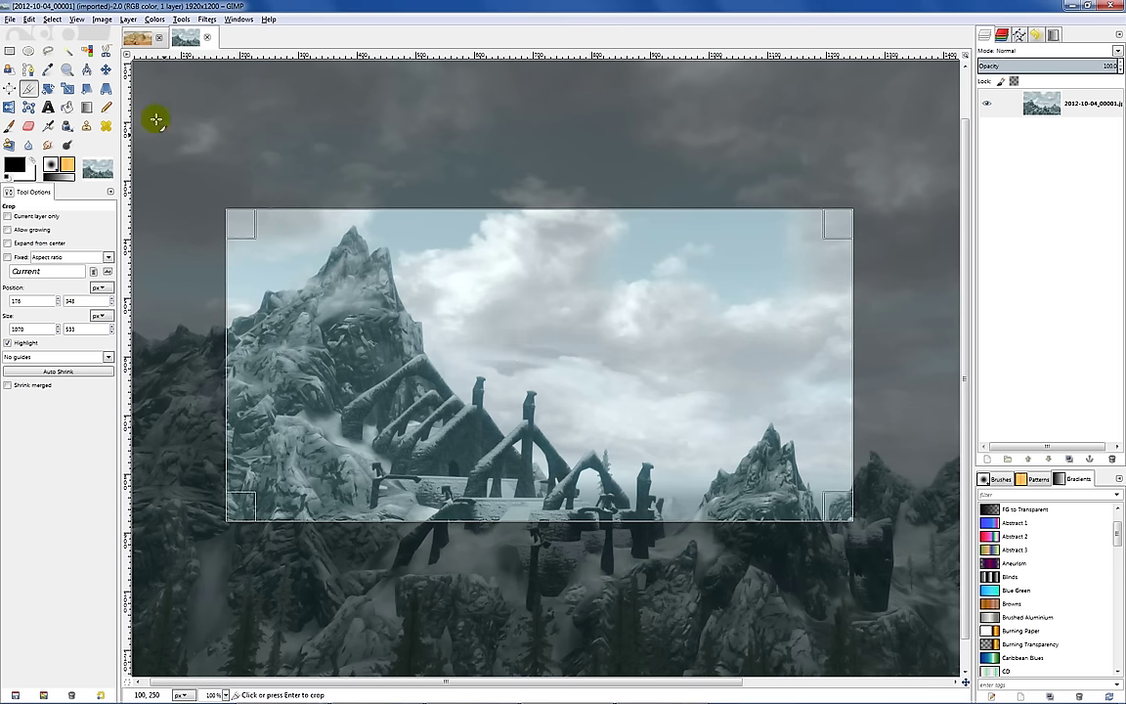
left_click(137, 41)
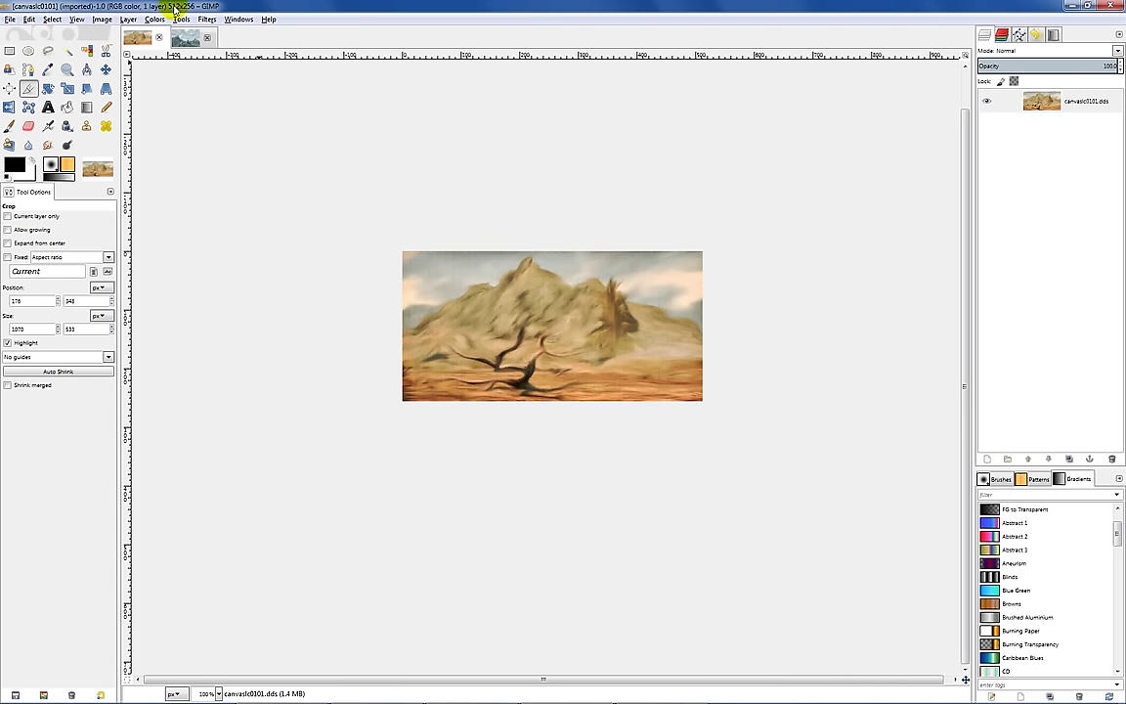
left_click(186, 42)
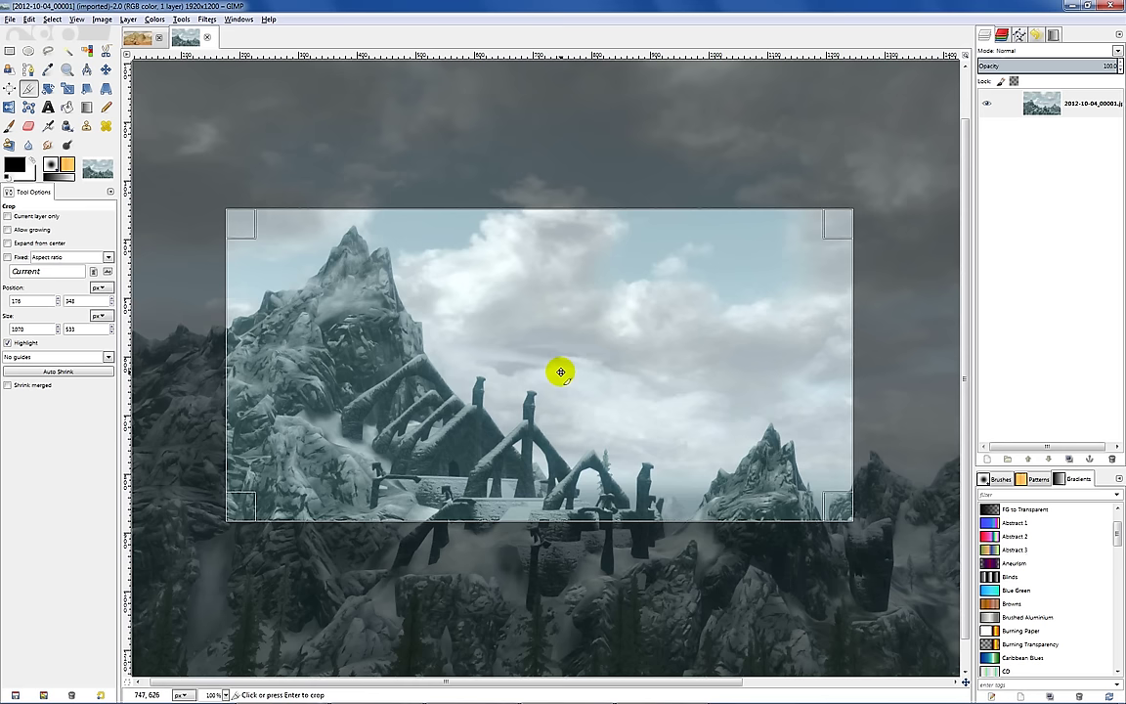
Step: Frame the snowy peak, ruins and sky in a 1073×593 crop rectangle and apply it
left_click_drag(836, 360, 572, 395)
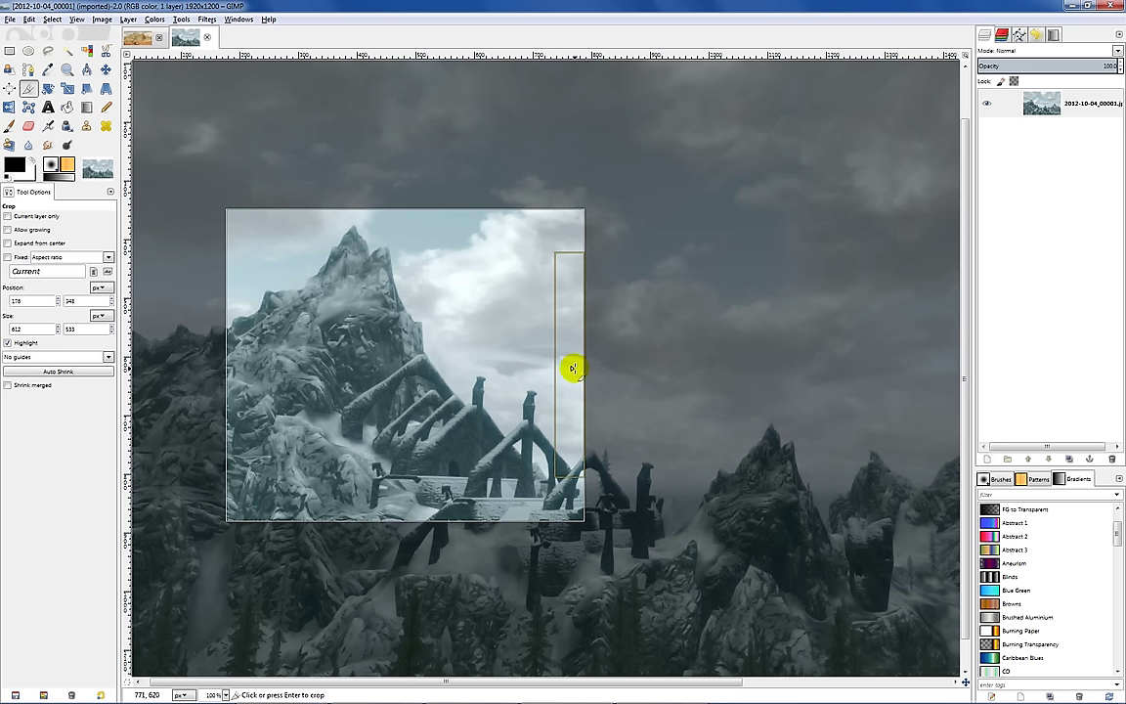
left_click_drag(572, 367, 857, 352)
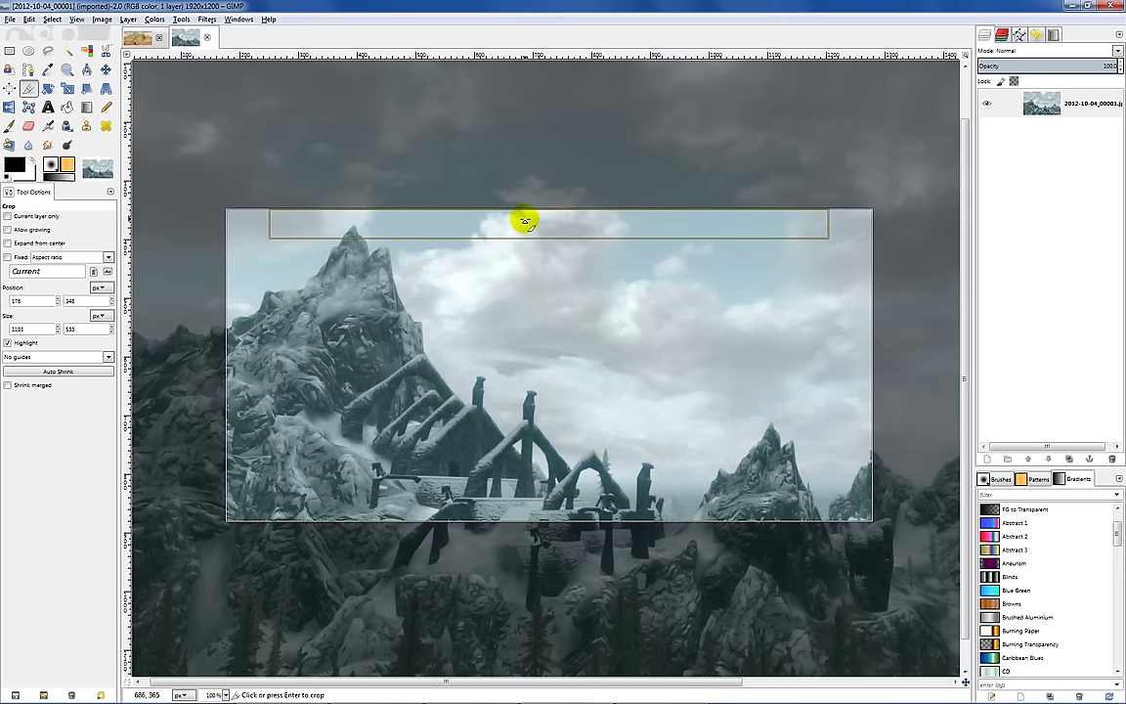
mouse_move(525, 221)
left_mouse_down()
mouse_move(523, 176)
mouse_move(527, 197)
left_mouse_up()
mouse_move(866, 209)
left_mouse_down()
mouse_move(892, 164)
mouse_move(847, 206)
mouse_move(849, 194)
left_mouse_up()
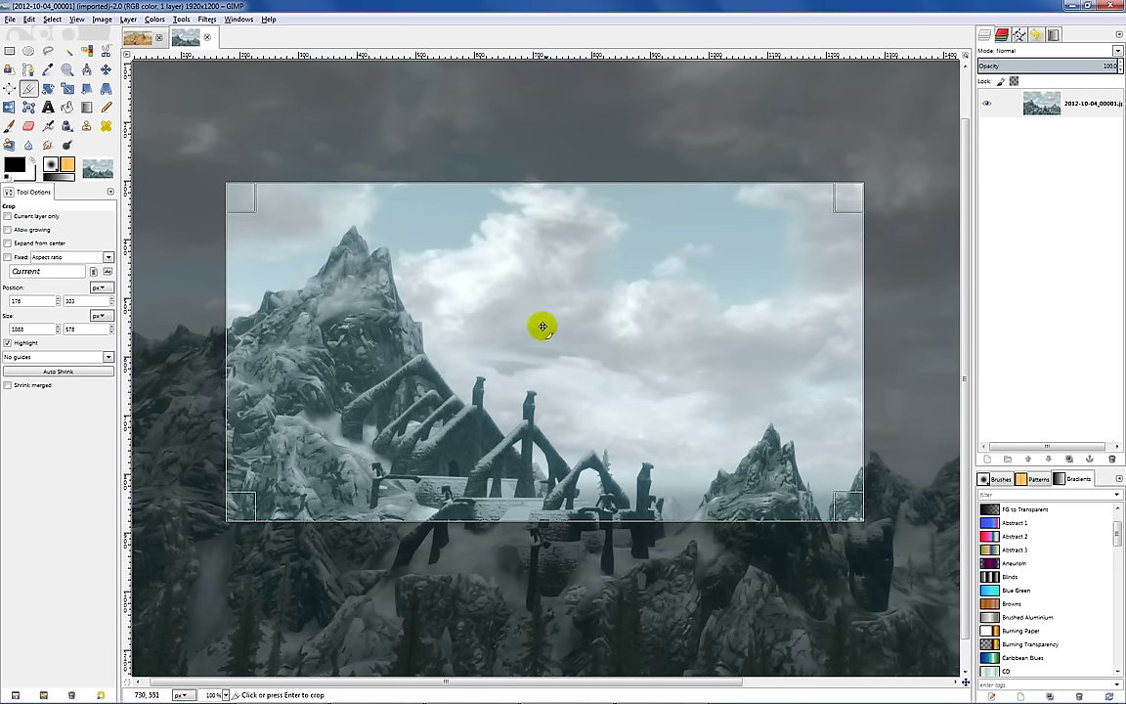
left_click_drag(535, 325, 587, 339)
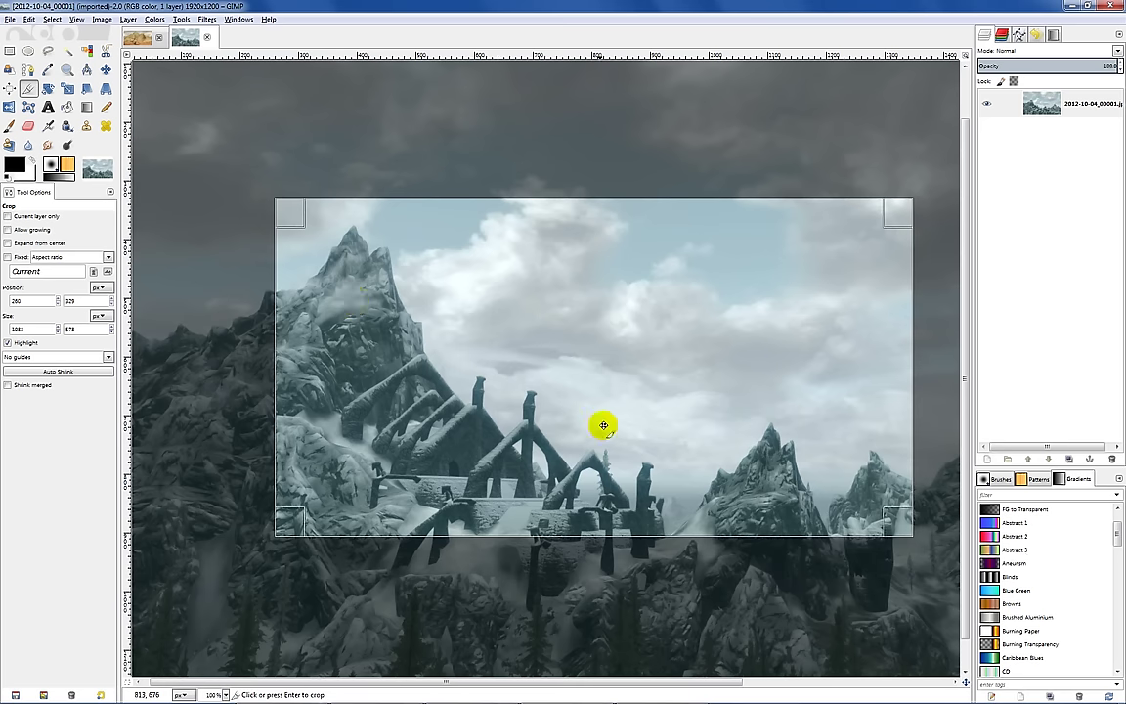
left_click_drag(577, 405, 580, 433)
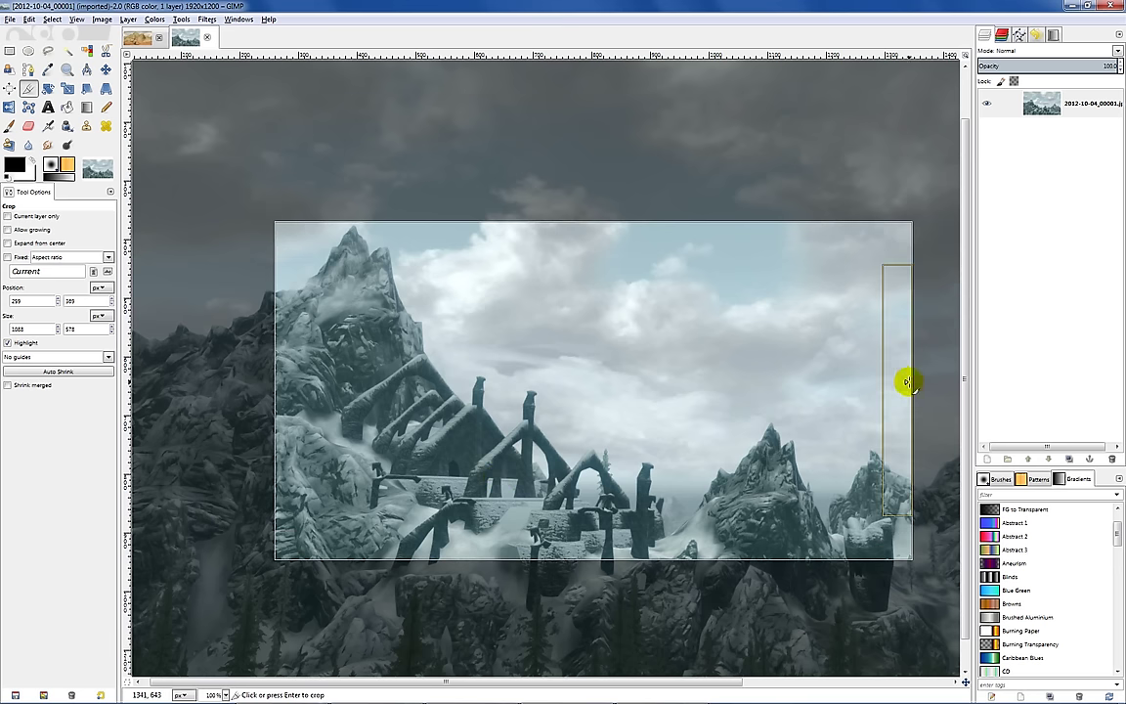
left_click_drag(907, 382, 897, 382)
left_click_drag(602, 232, 600, 219)
left_click_drag(532, 515, 520, 513)
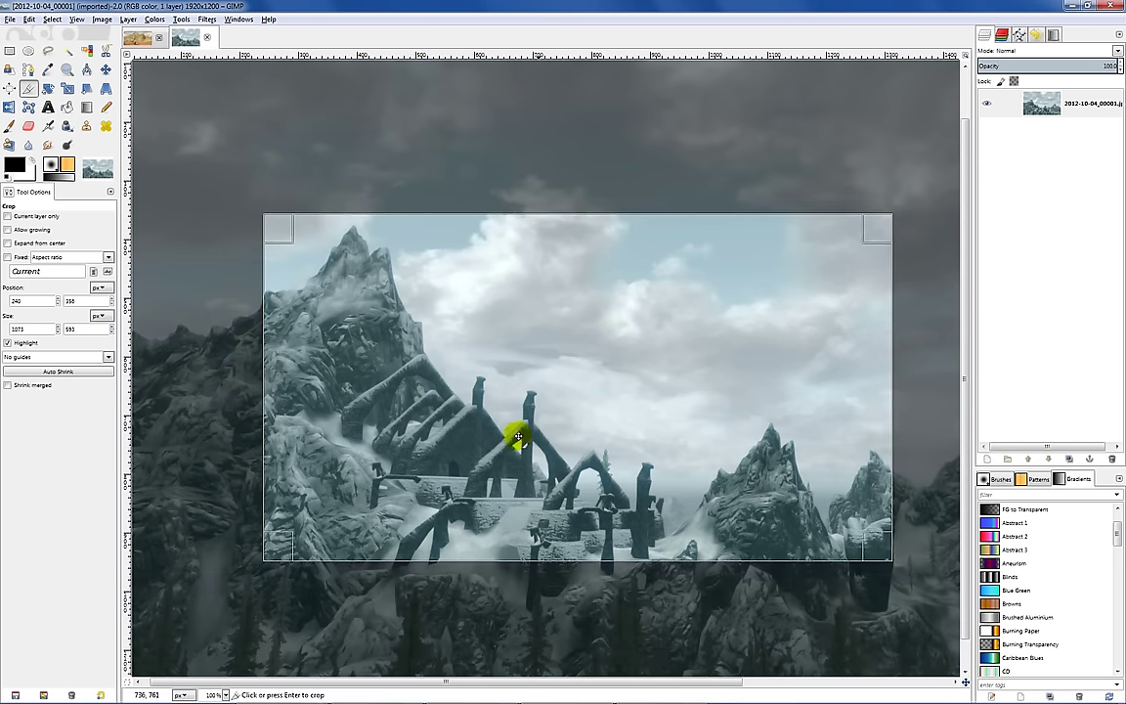
left_click_drag(590, 440, 584, 446)
left_click(570, 387)
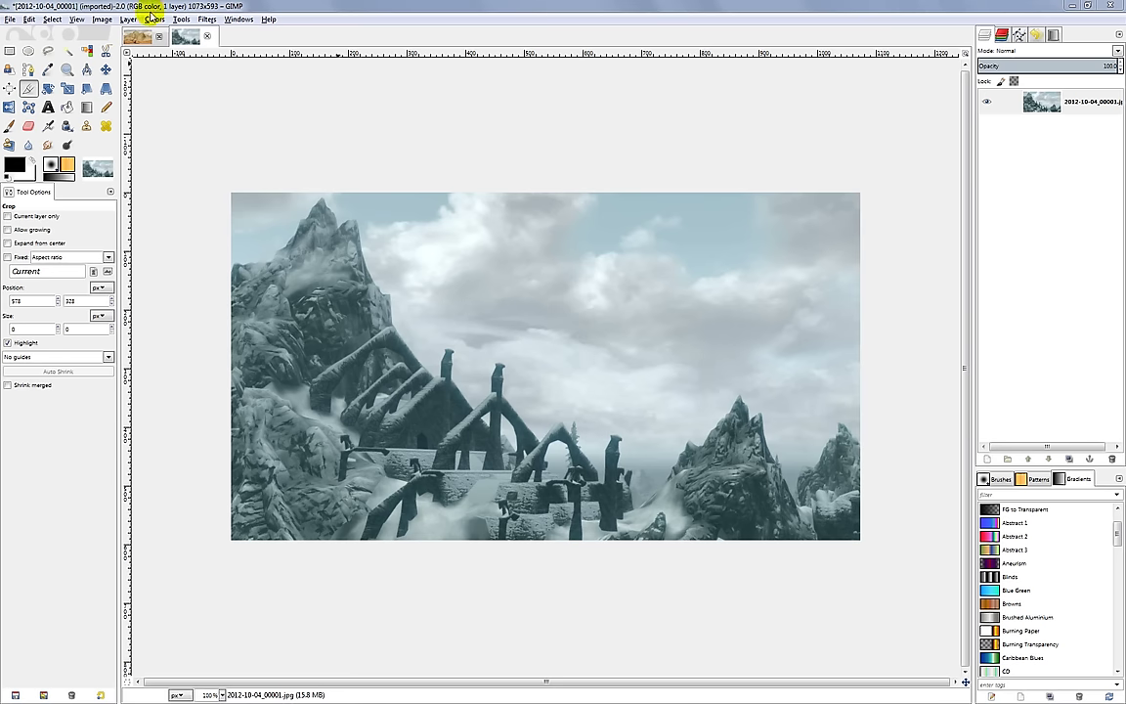
Step: Open Image > Scale Image for the 1073×593 screenshot
left_click(100, 20)
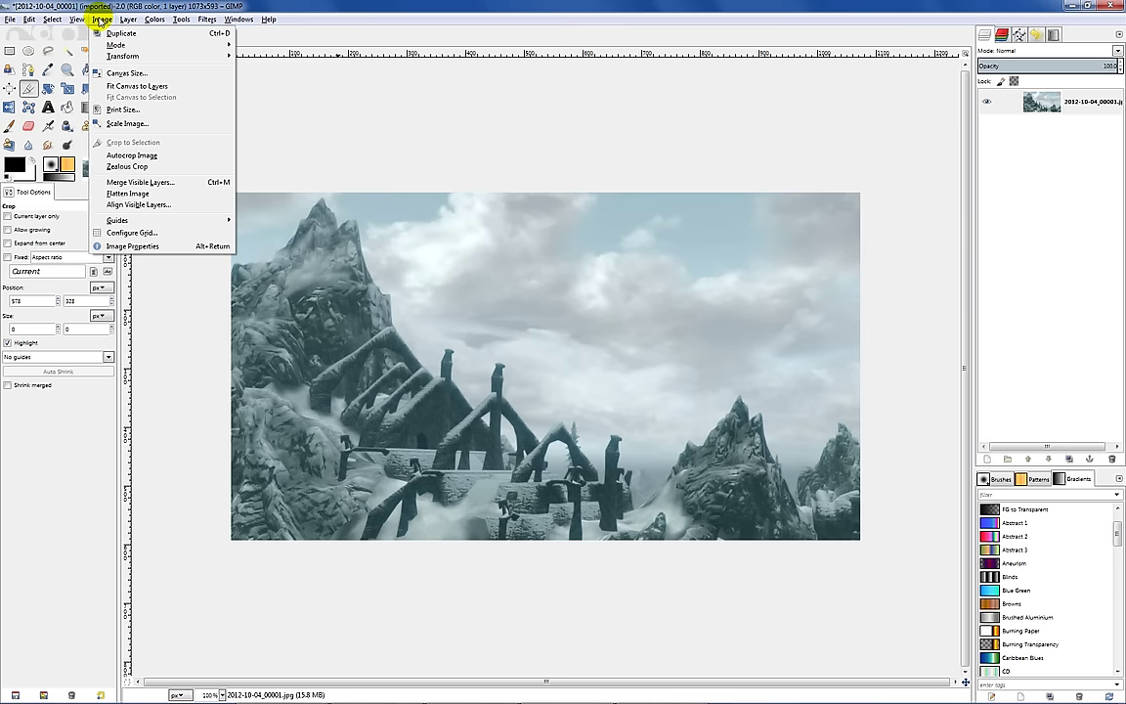
left_click(116, 126)
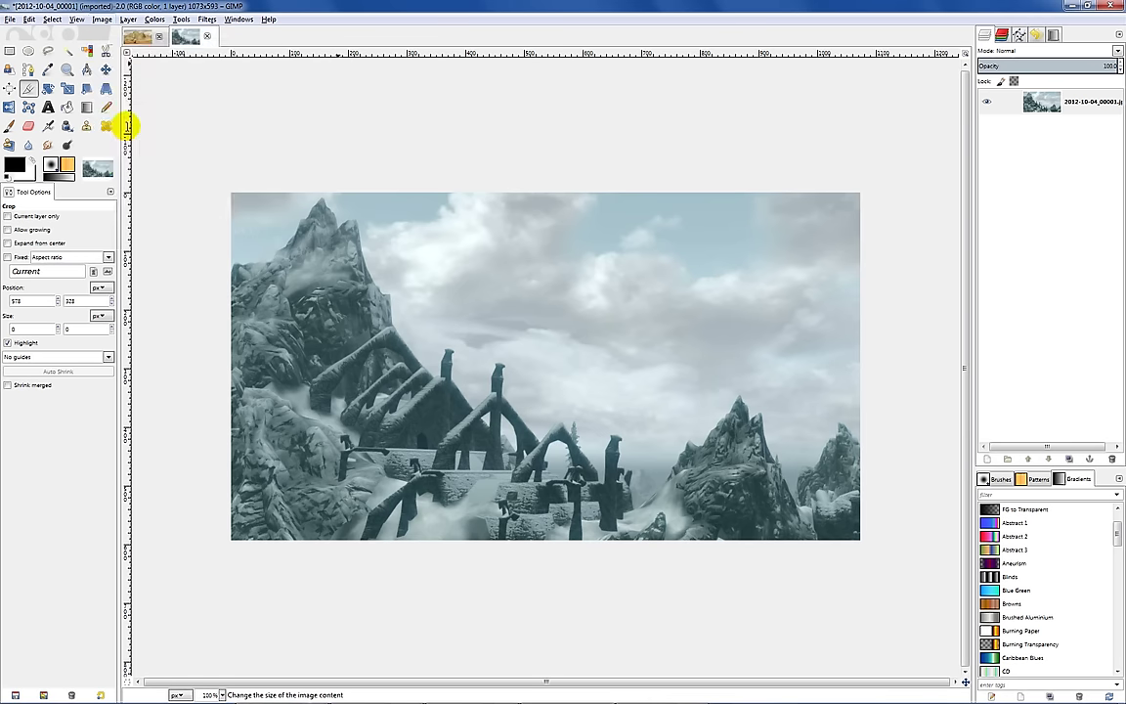
Step: Change the width from 1073 to 512 and the height from 593 to 256, then scale
left_click_drag(179, 51, 433, 134)
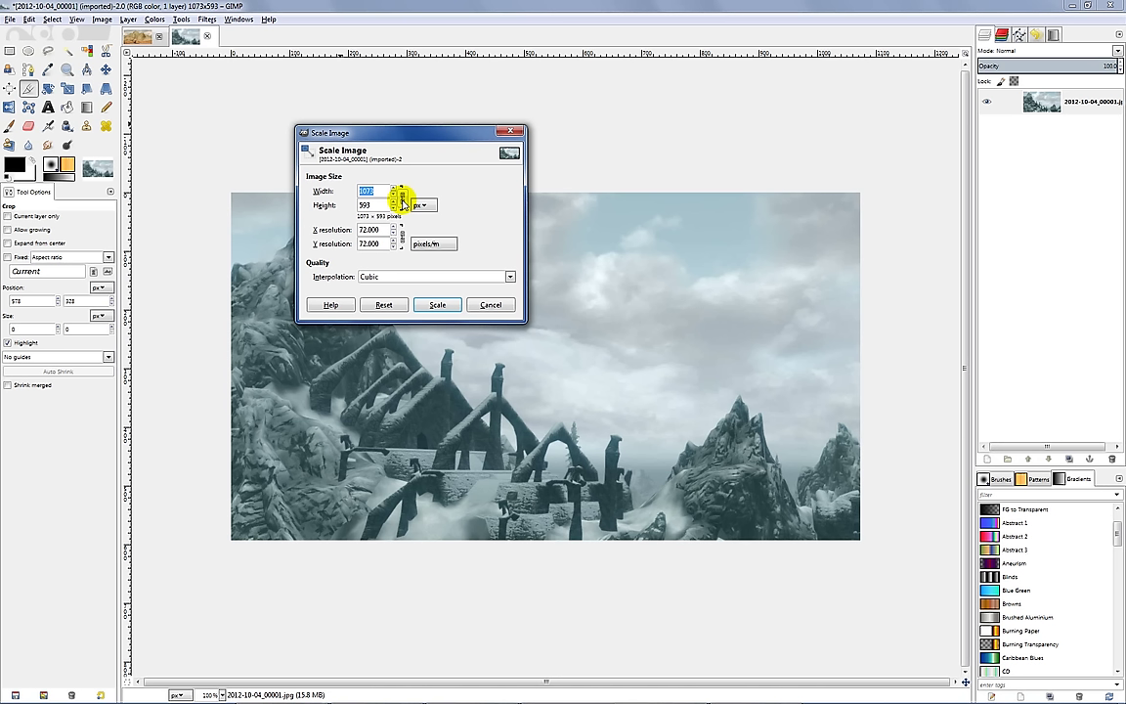
left_click(401, 198)
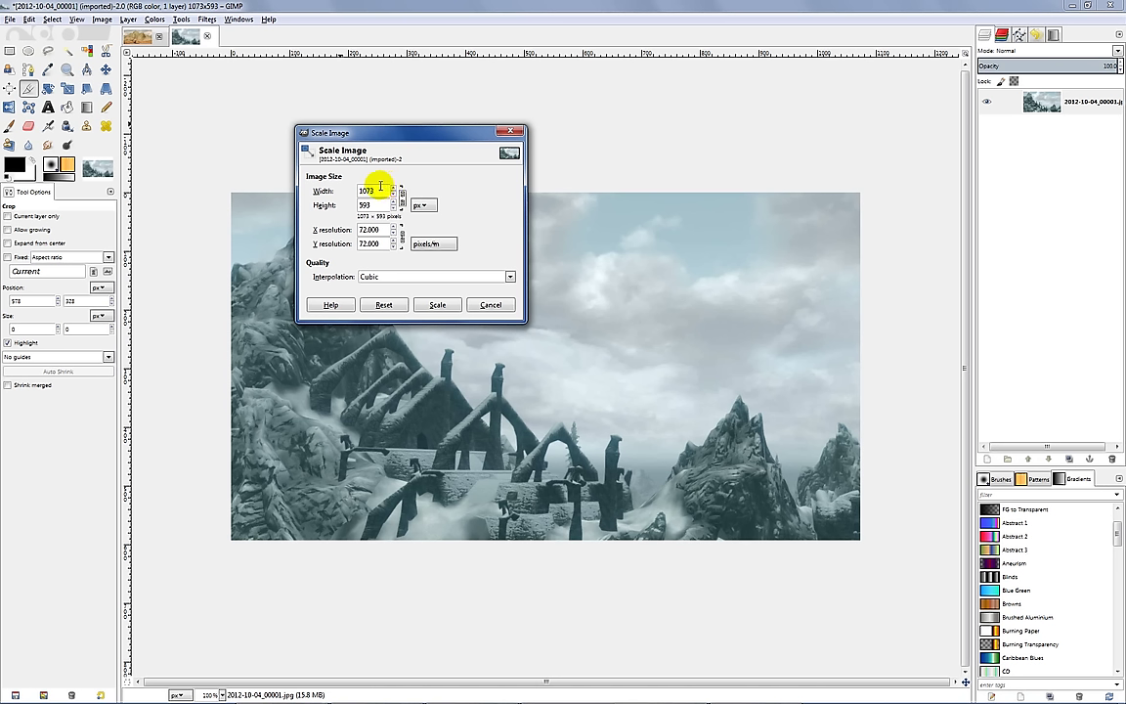
left_click_drag(379, 189, 349, 196)
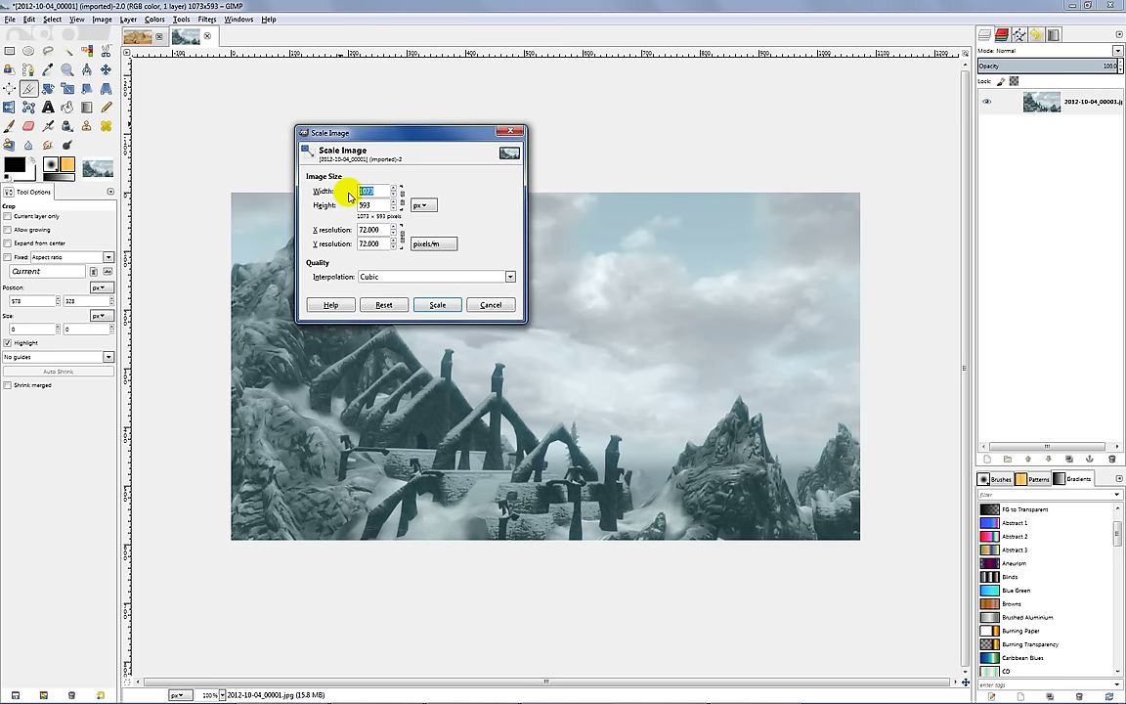
type("512")
left_click_drag(381, 204, 326, 208)
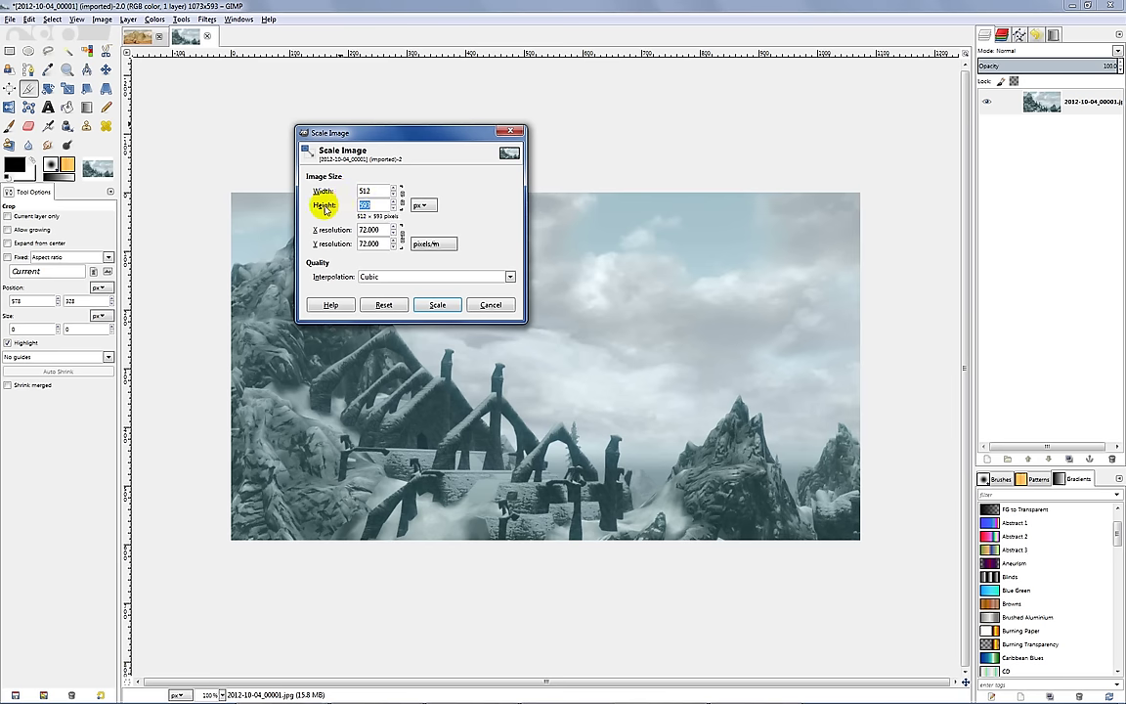
type("256")
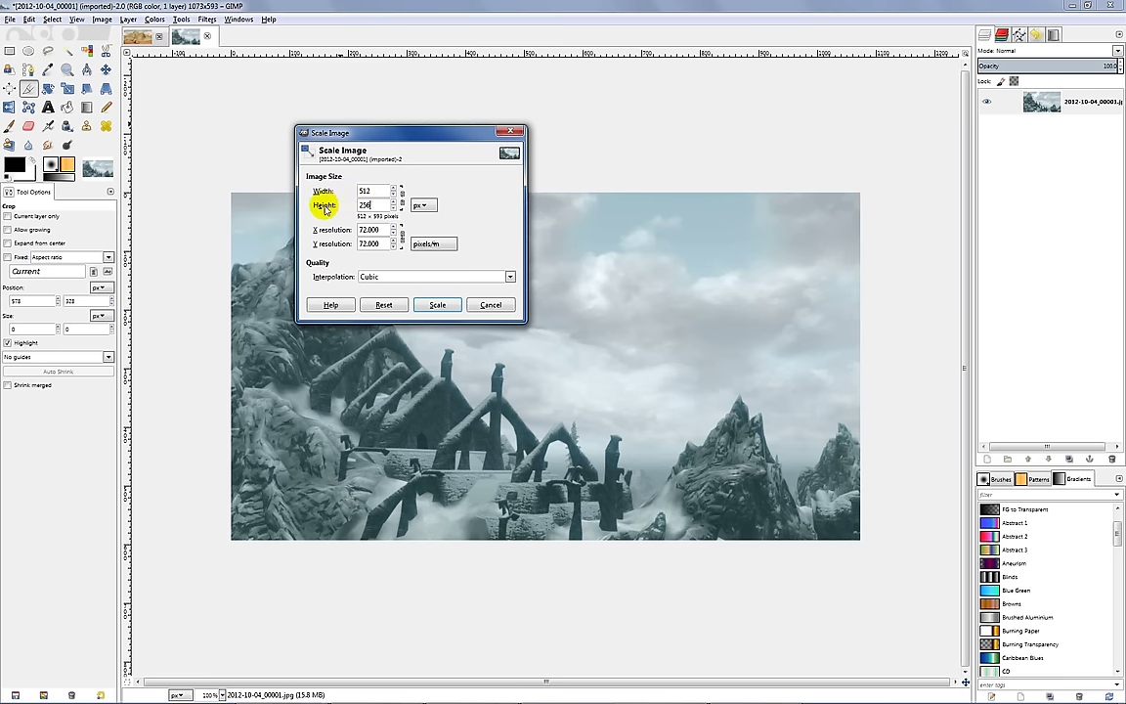
left_click(437, 306)
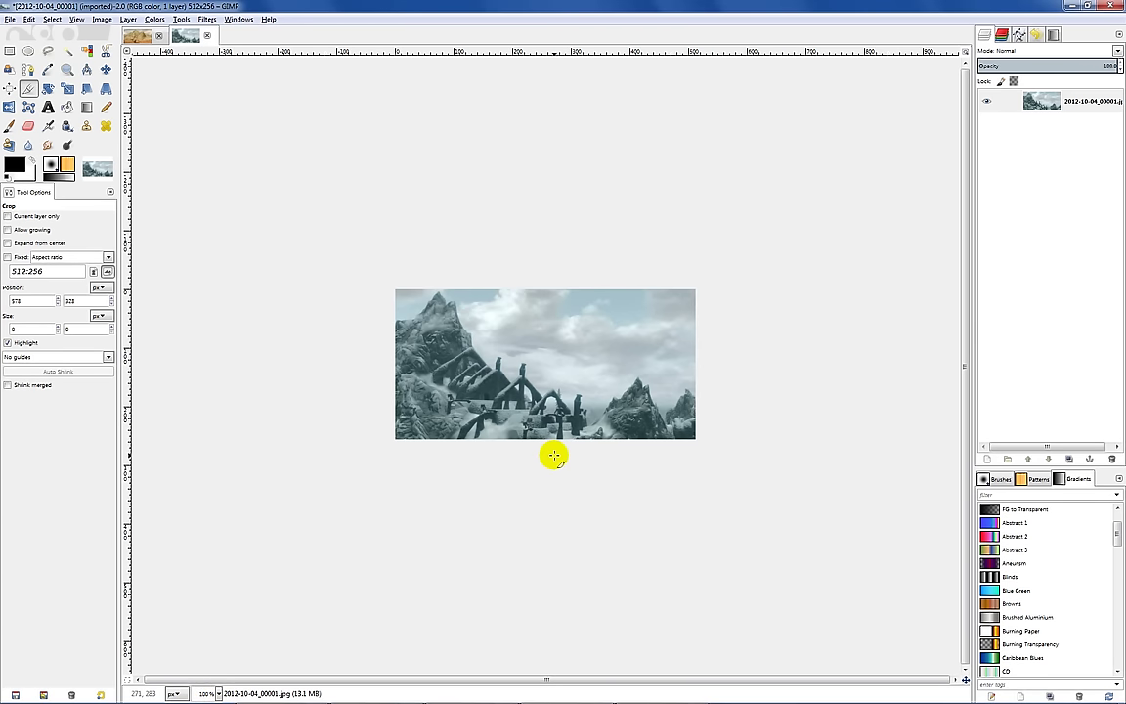
left_click(140, 36)
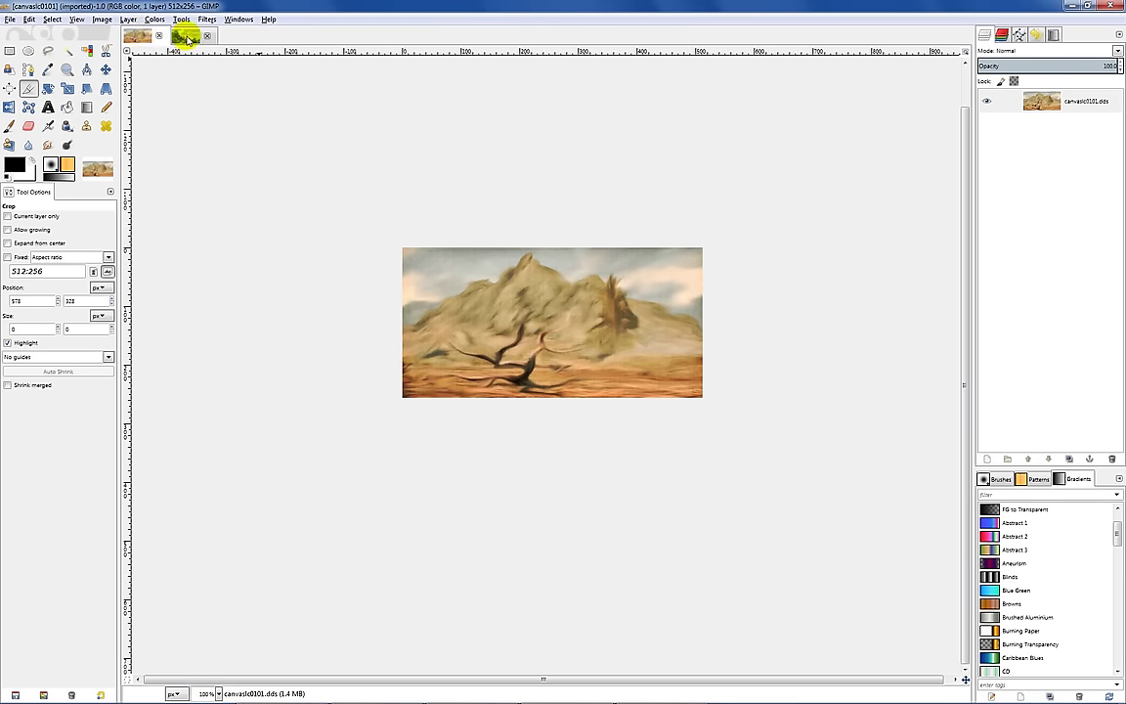
left_click(185, 36)
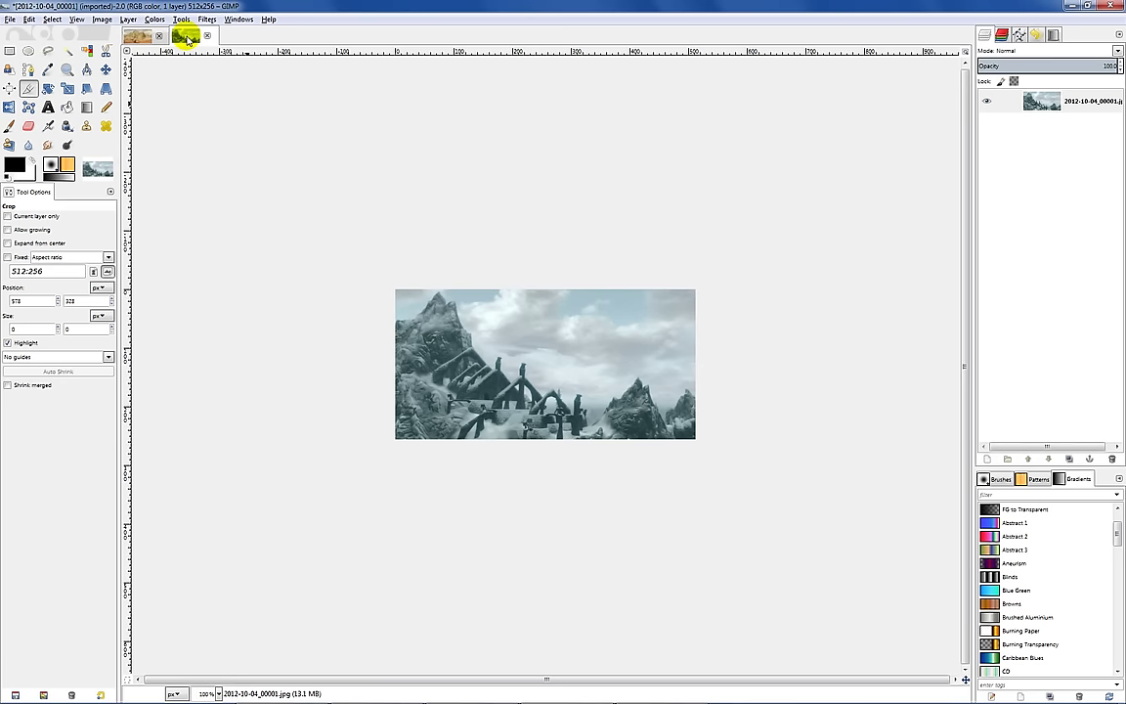
Step: Save the 512×256 image as balok01.xcf in the Wallpaper\Skyrim folder
left_click(9, 19)
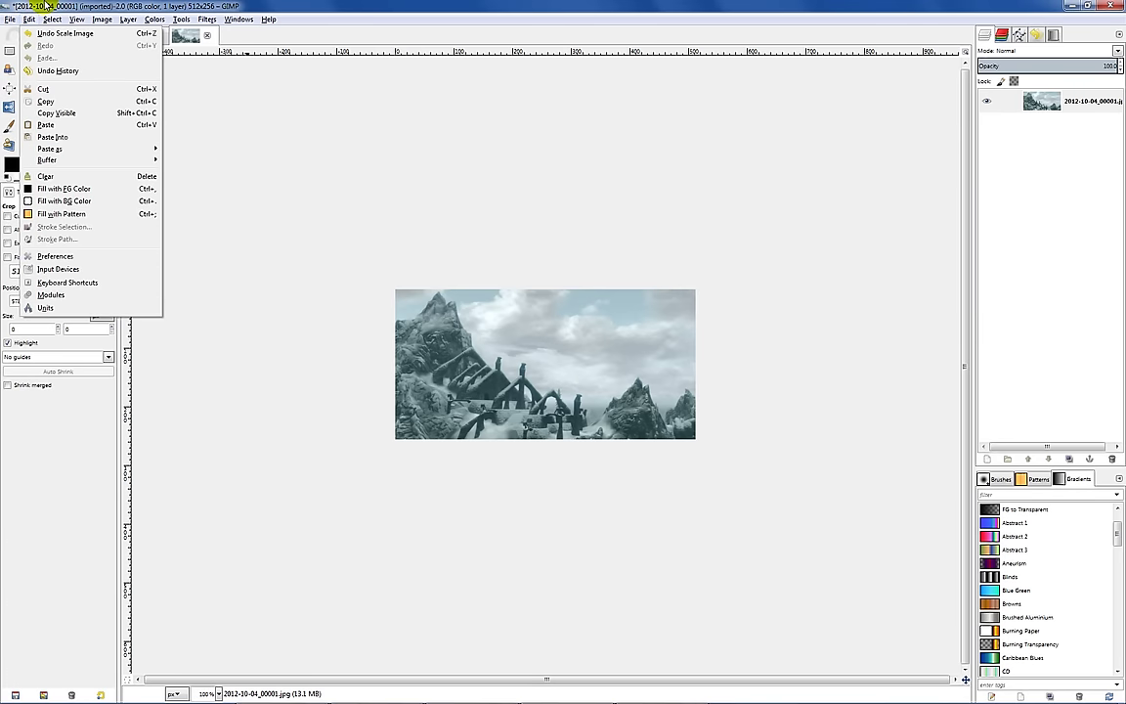
left_click(46, 5)
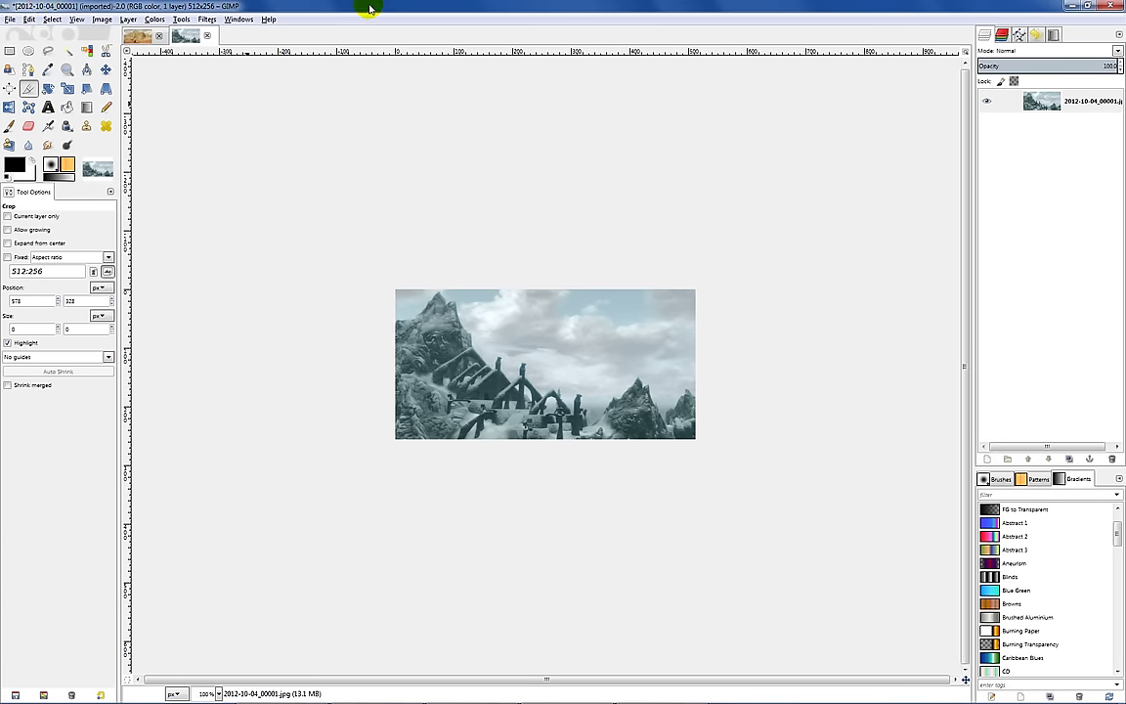
left_click(10, 18)
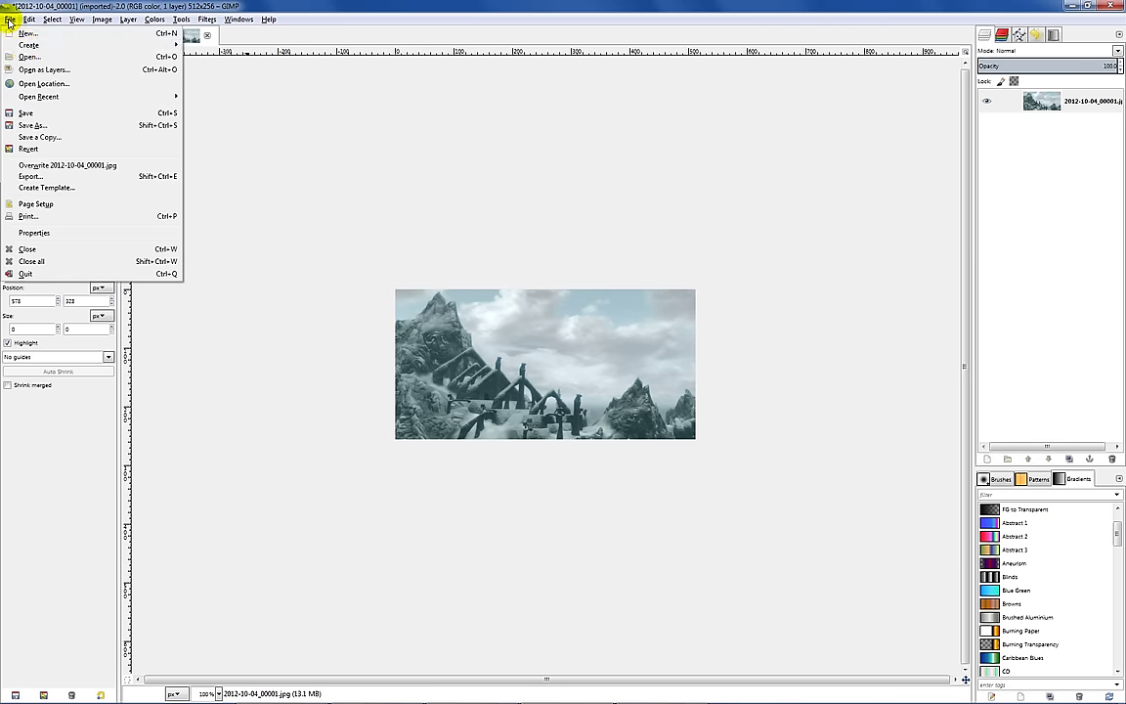
left_click(30, 114)
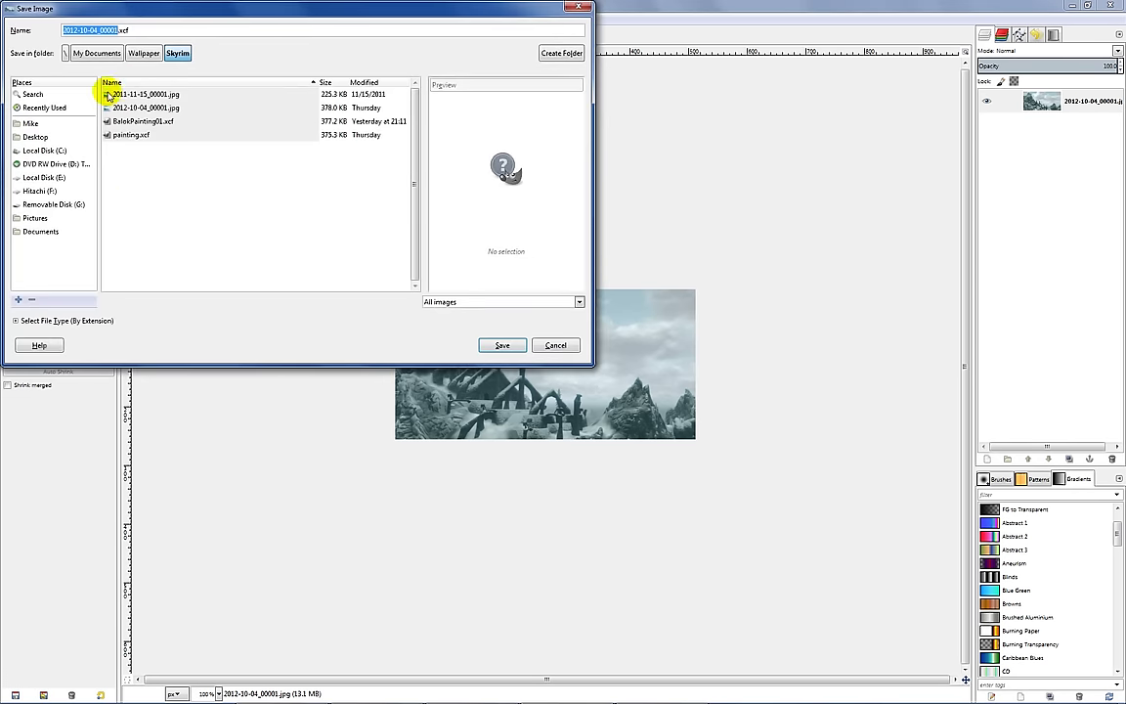
type("balok01")
key("Return")
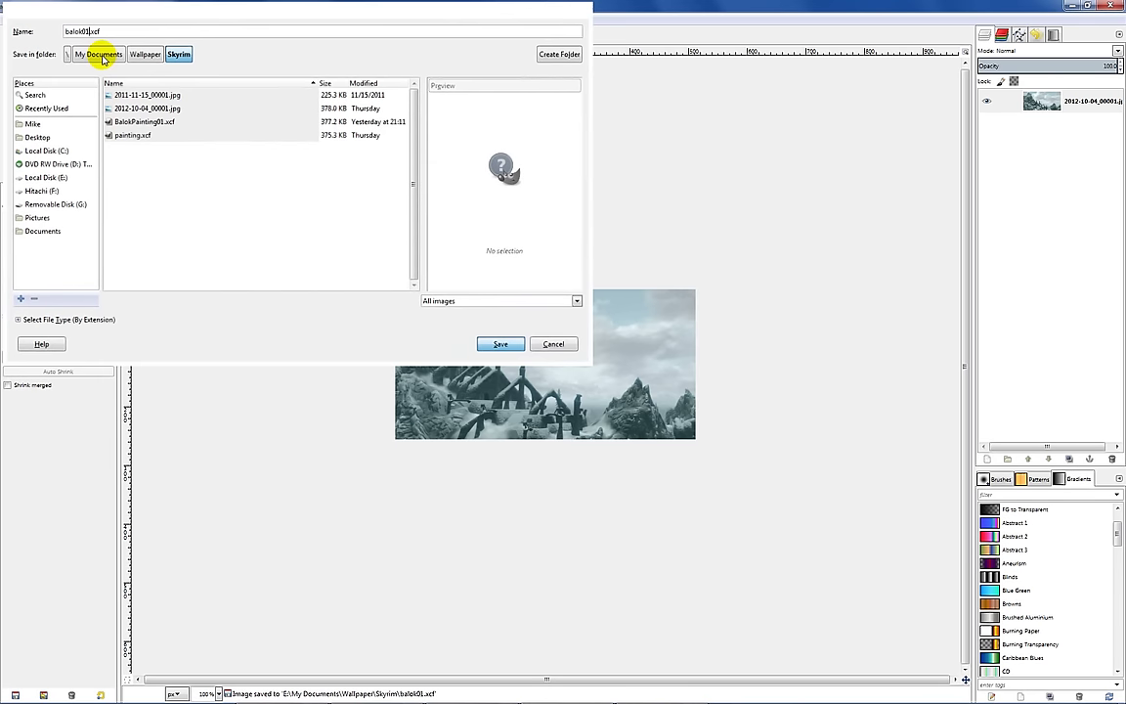